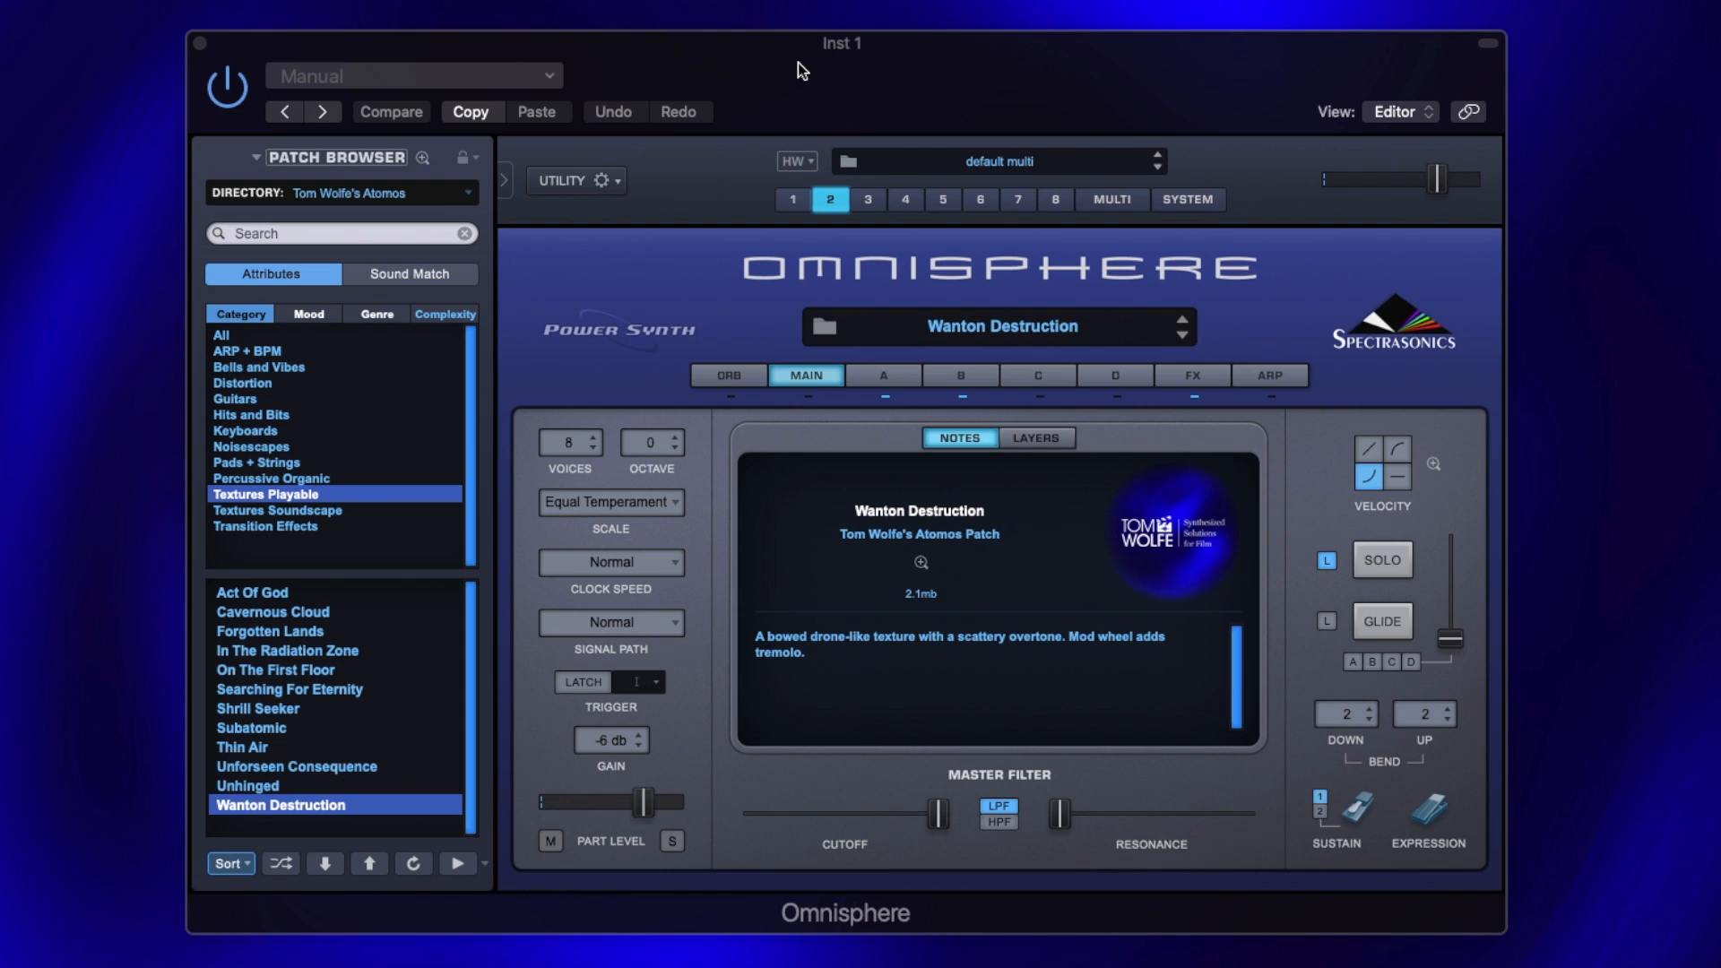
Step: Switch to part 1 and turn on granular synthesis for layer A's Cellosaurus Snoring oscillator
left_click(837, 202)
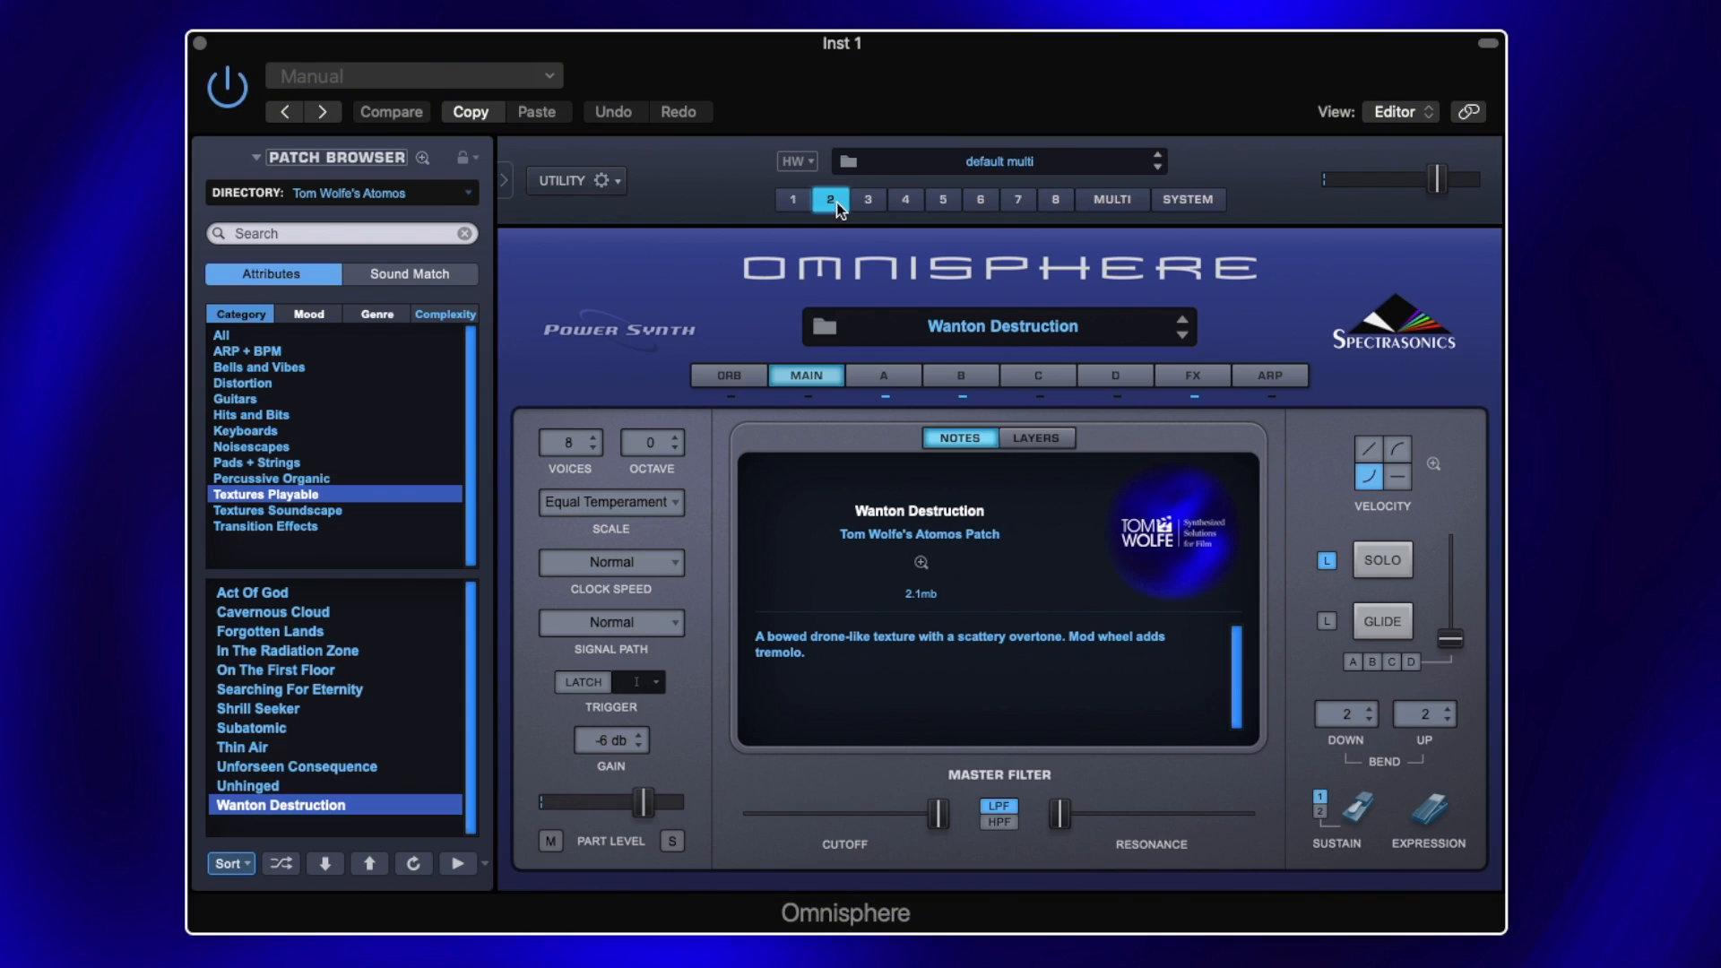
left_click(794, 199)
left_click(896, 384)
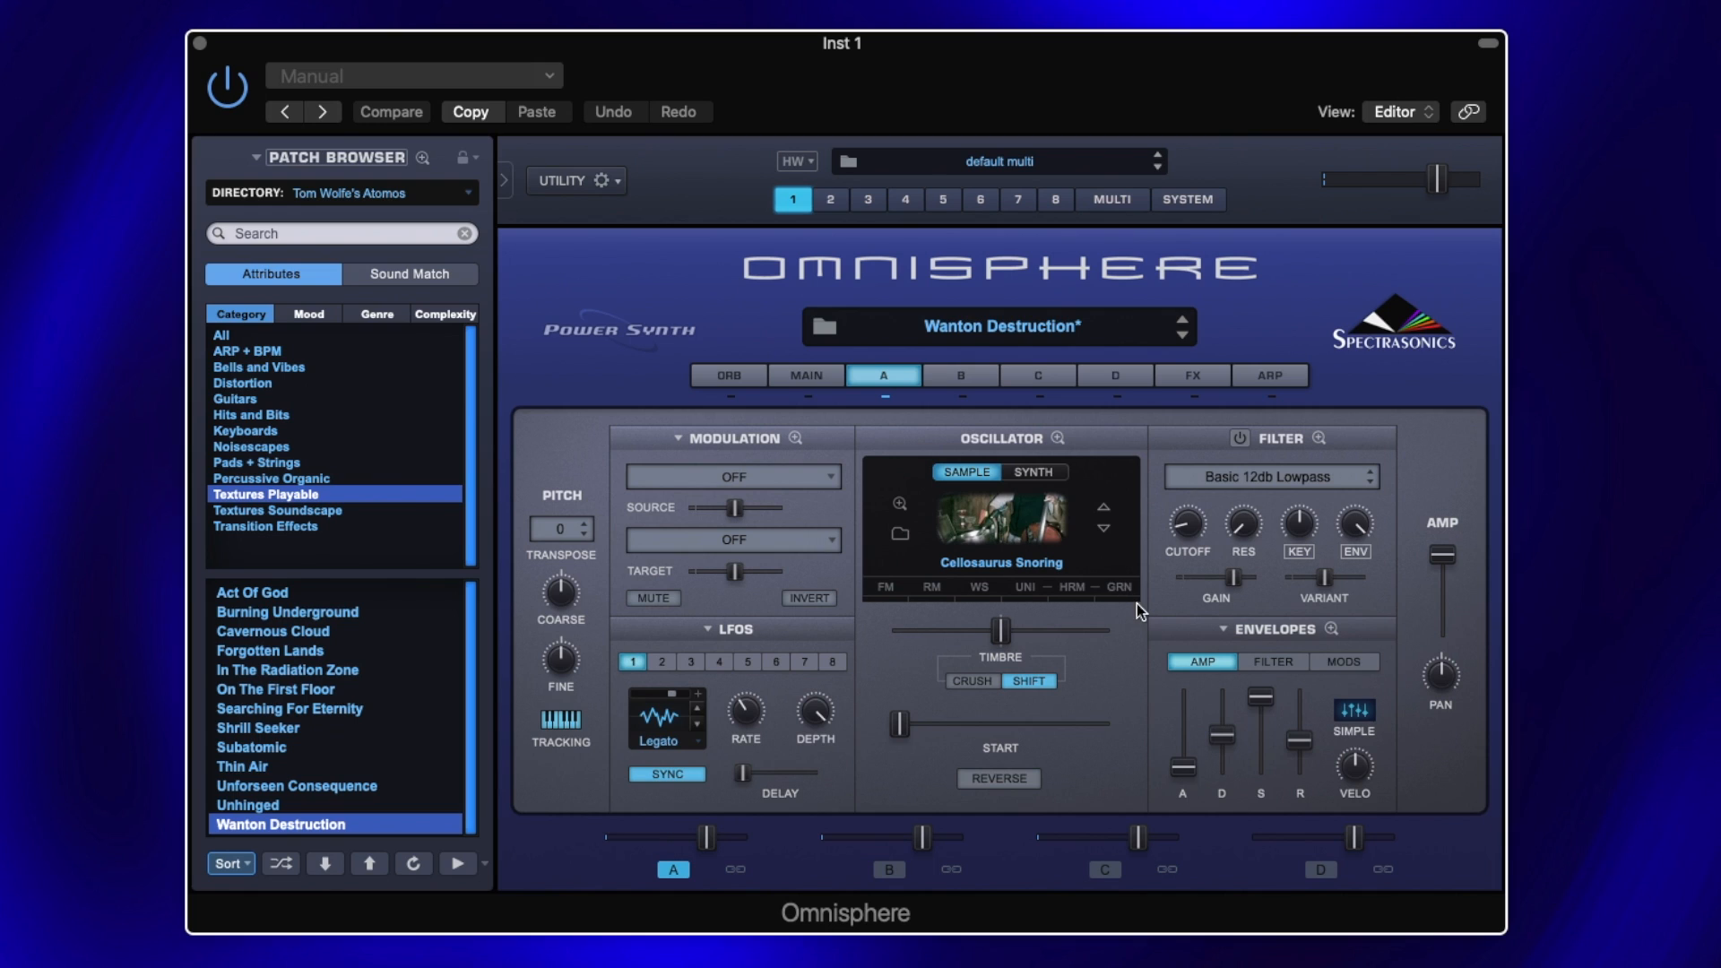
left_click(1119, 588)
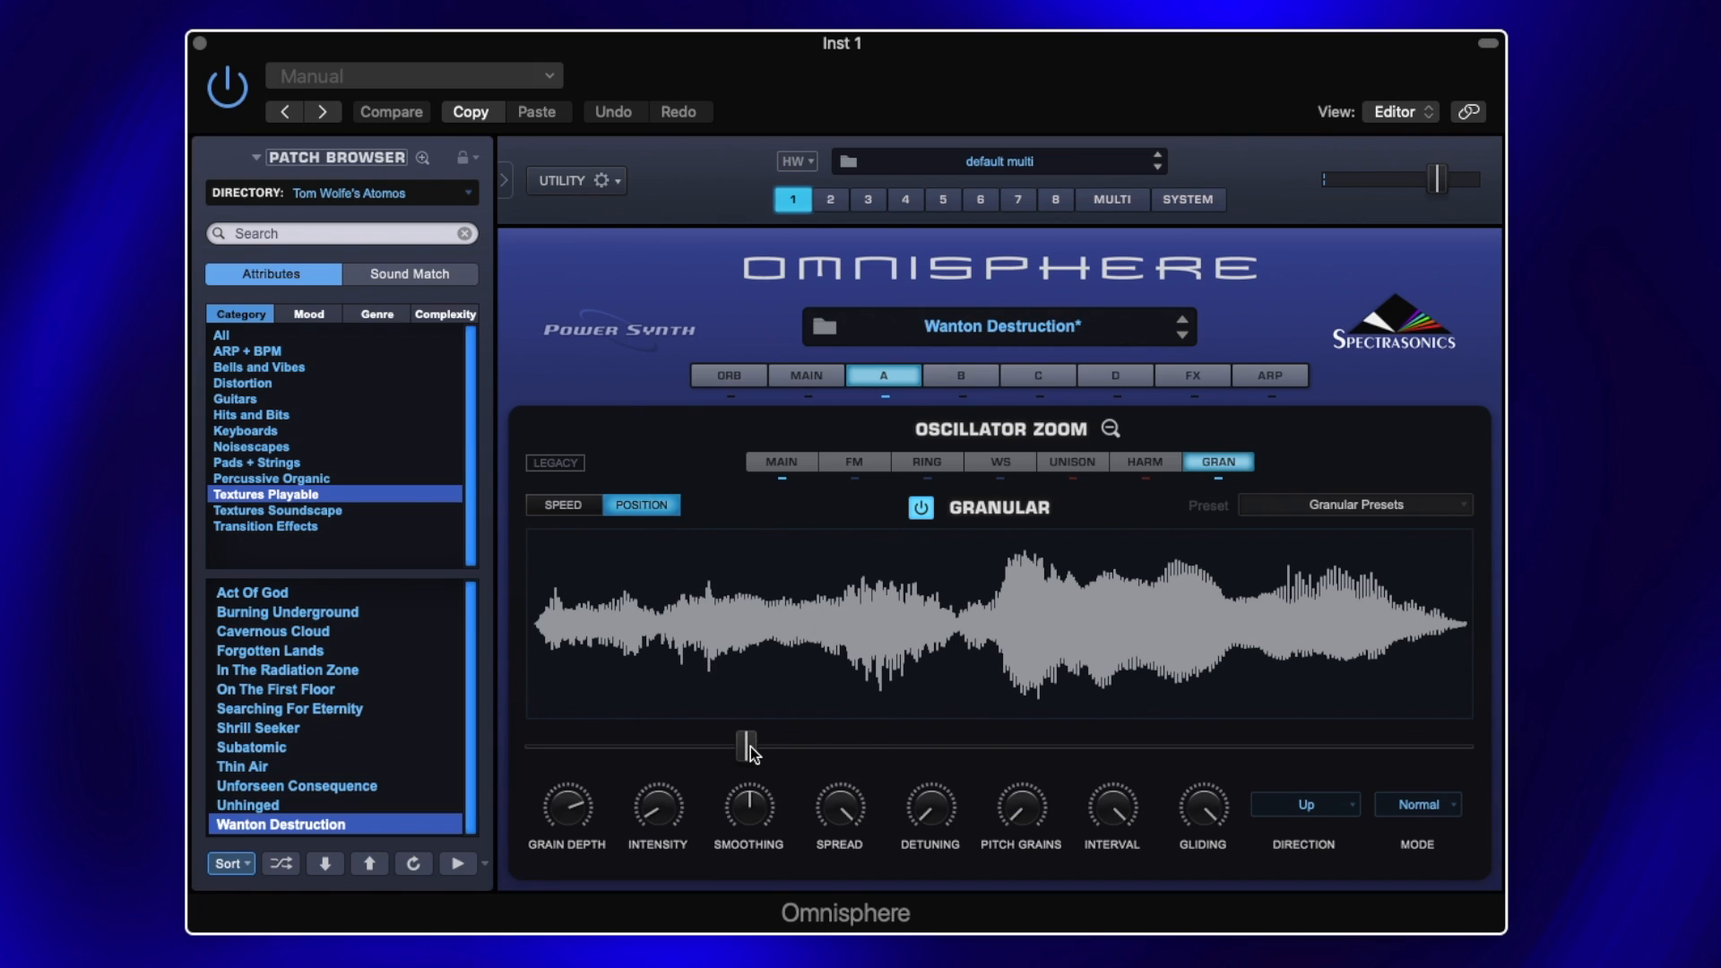
Step: Nudge layer A's granular position slightly forward and raise the layer's amp envelope attack
mouse_move(750, 745)
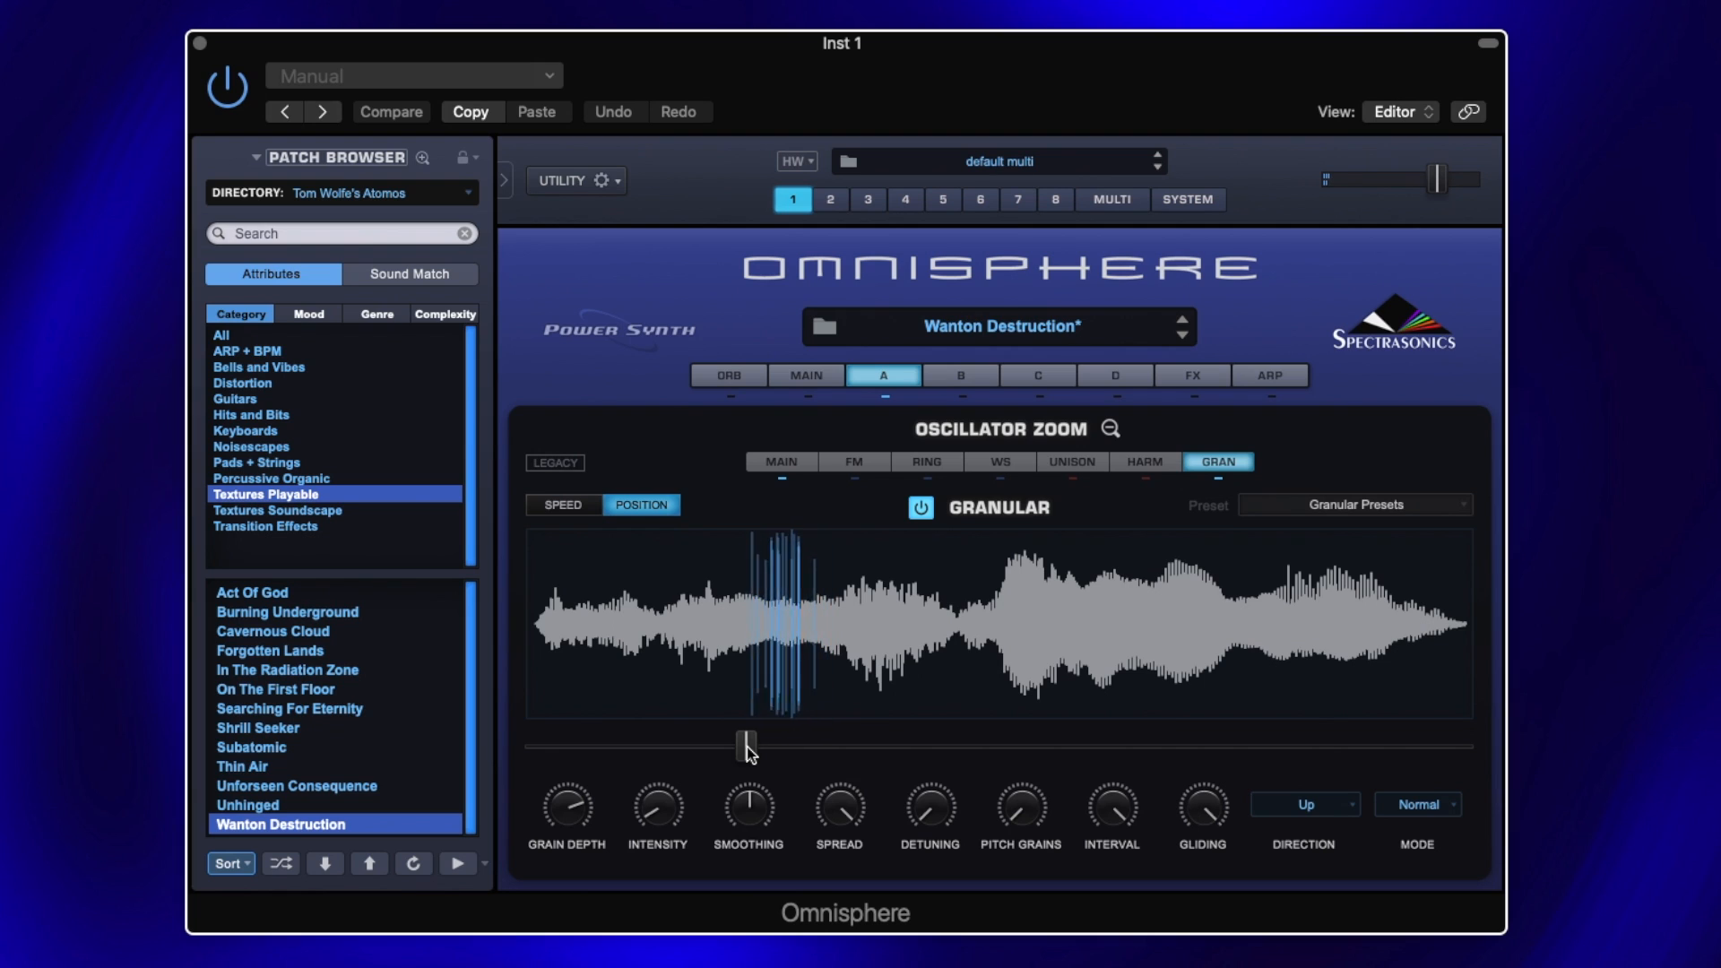
left_click(746, 746)
mouse_move(746, 746)
left_mouse_down()
mouse_move(940, 741)
mouse_move(749, 743)
left_mouse_up()
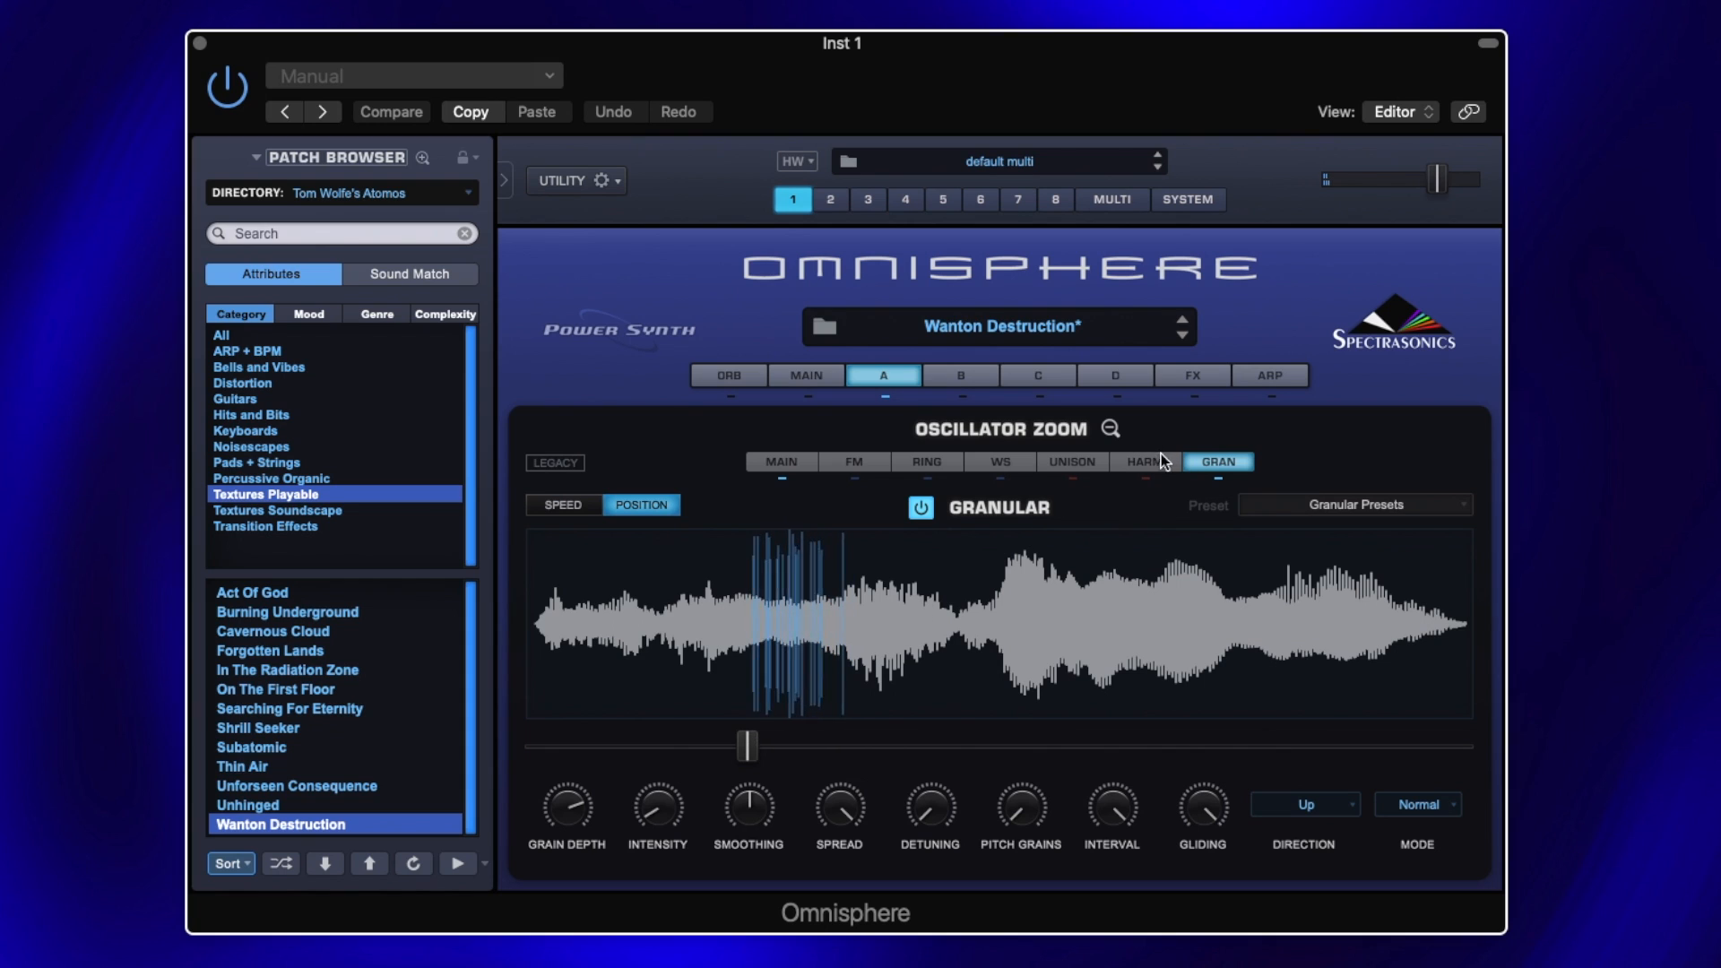
left_click(1110, 430)
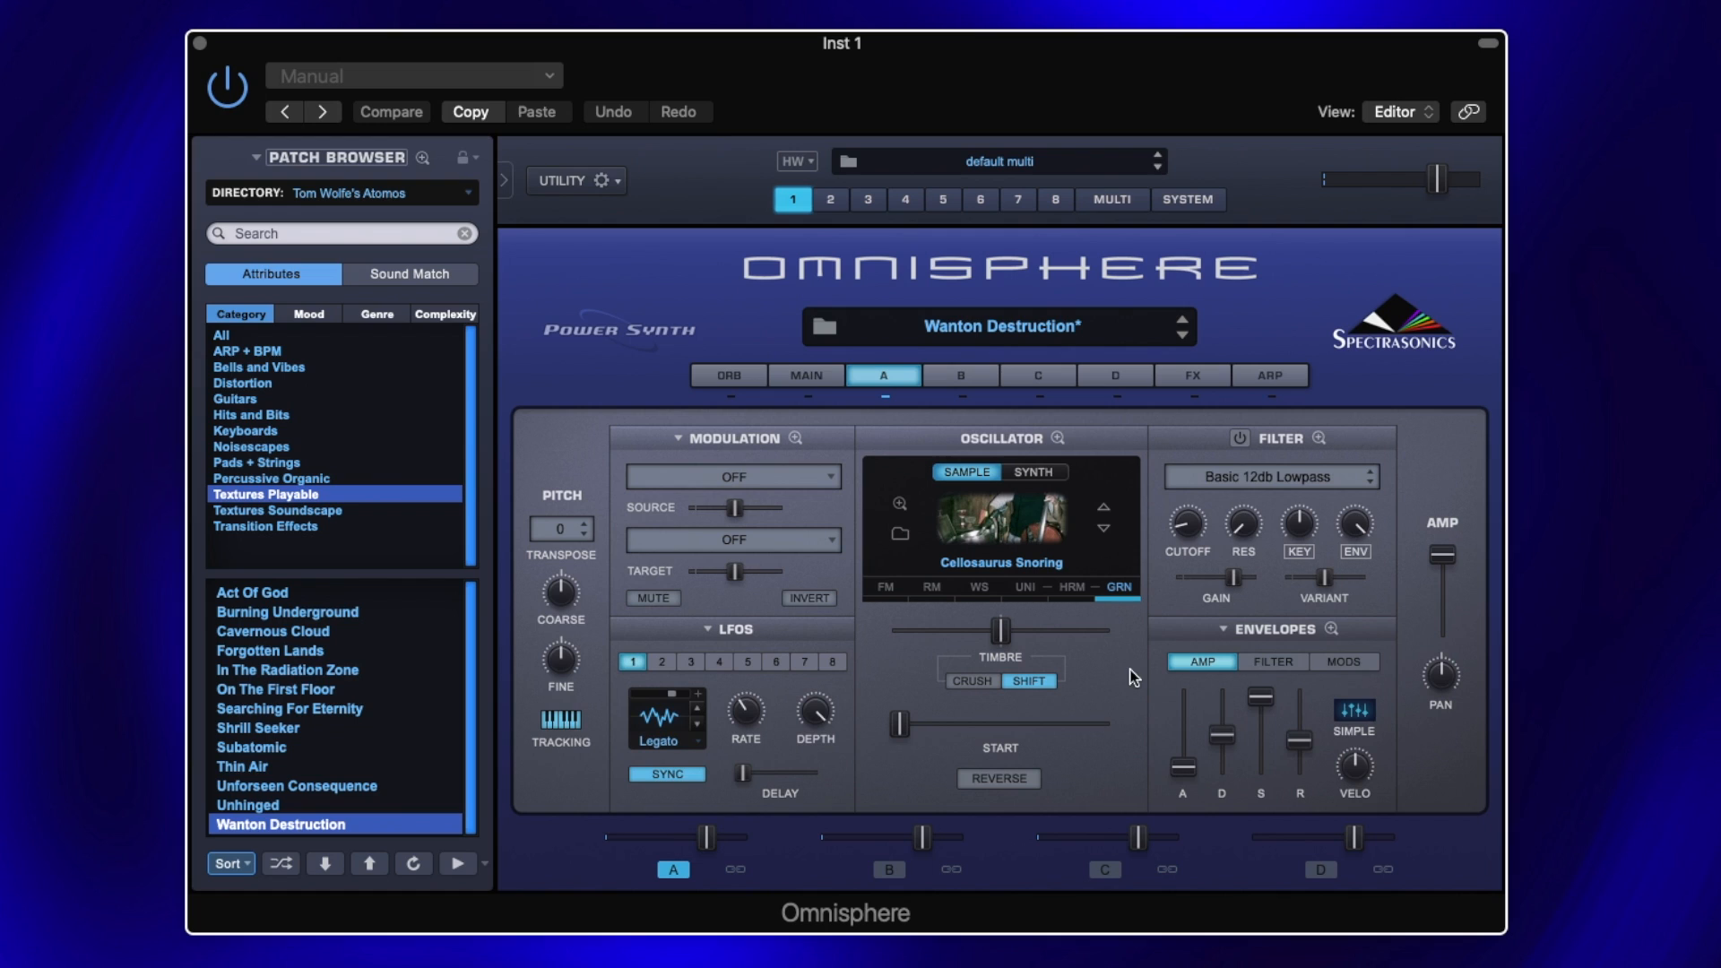
left_click_drag(1185, 771, 1183, 738)
Step: Enable the Vintage Comp and Flame effects in layer A's effects rack
left_click(1193, 381)
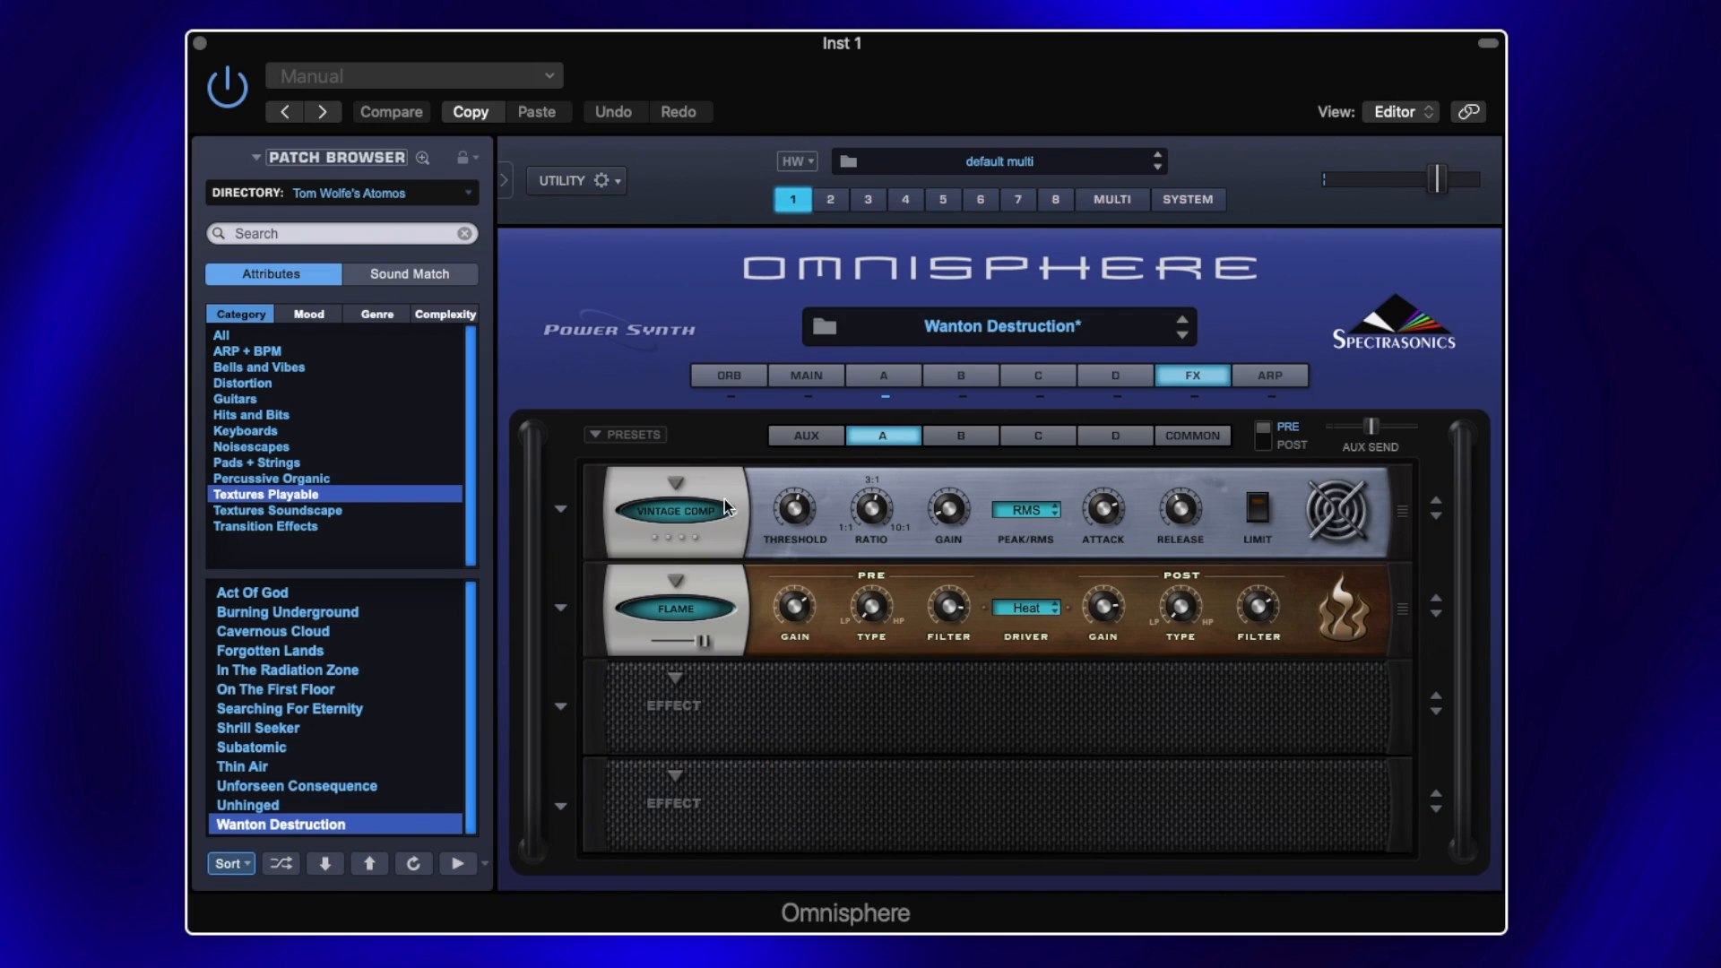
left_click(701, 512)
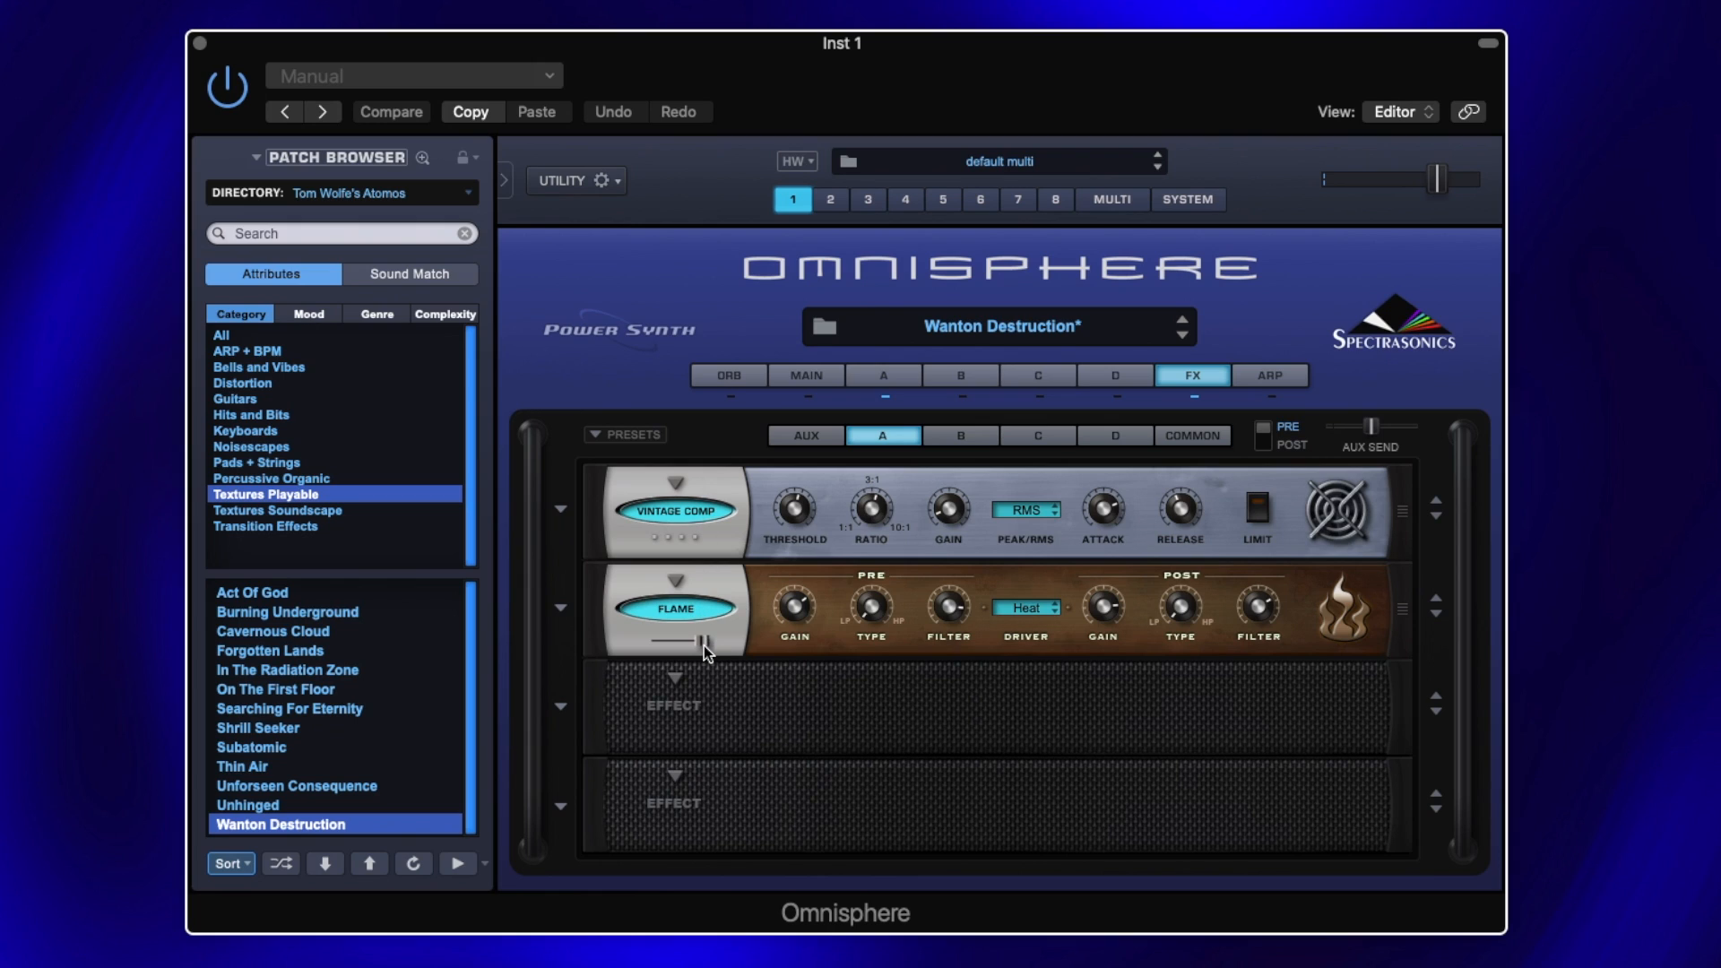
mouse_move(703, 645)
Step: Turn layer A off and layer B on, and unmute the LFO1 modulation of layer B's amplitude
left_click(889, 394)
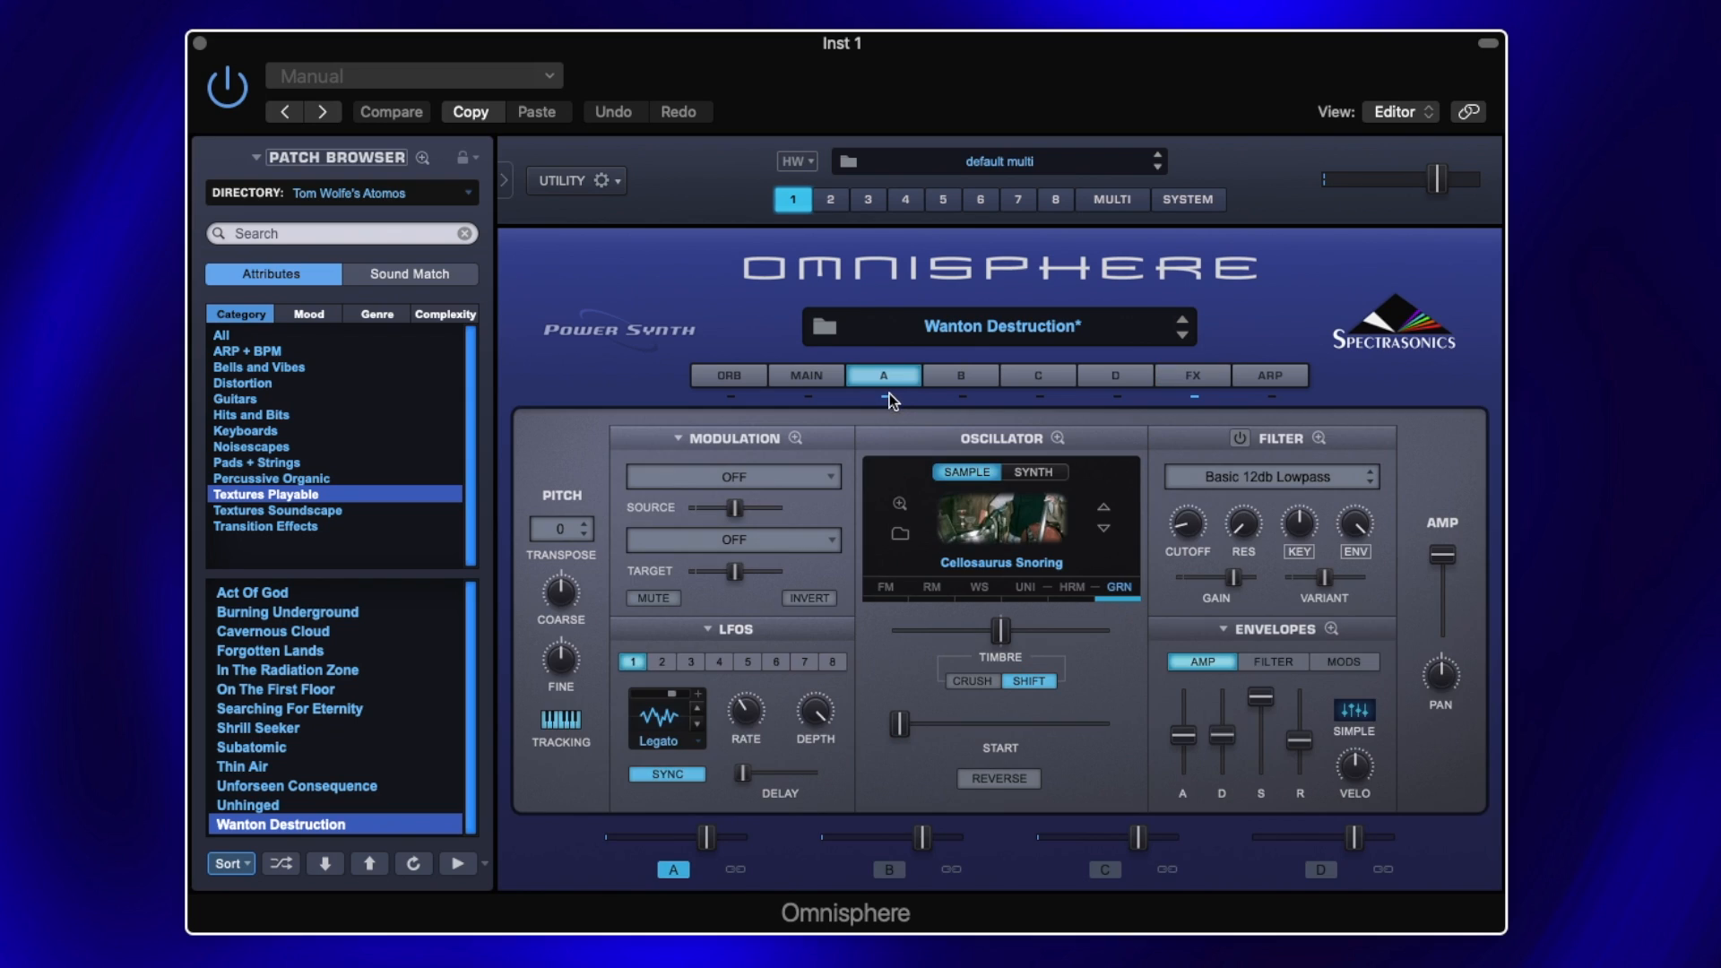
left_click(966, 375)
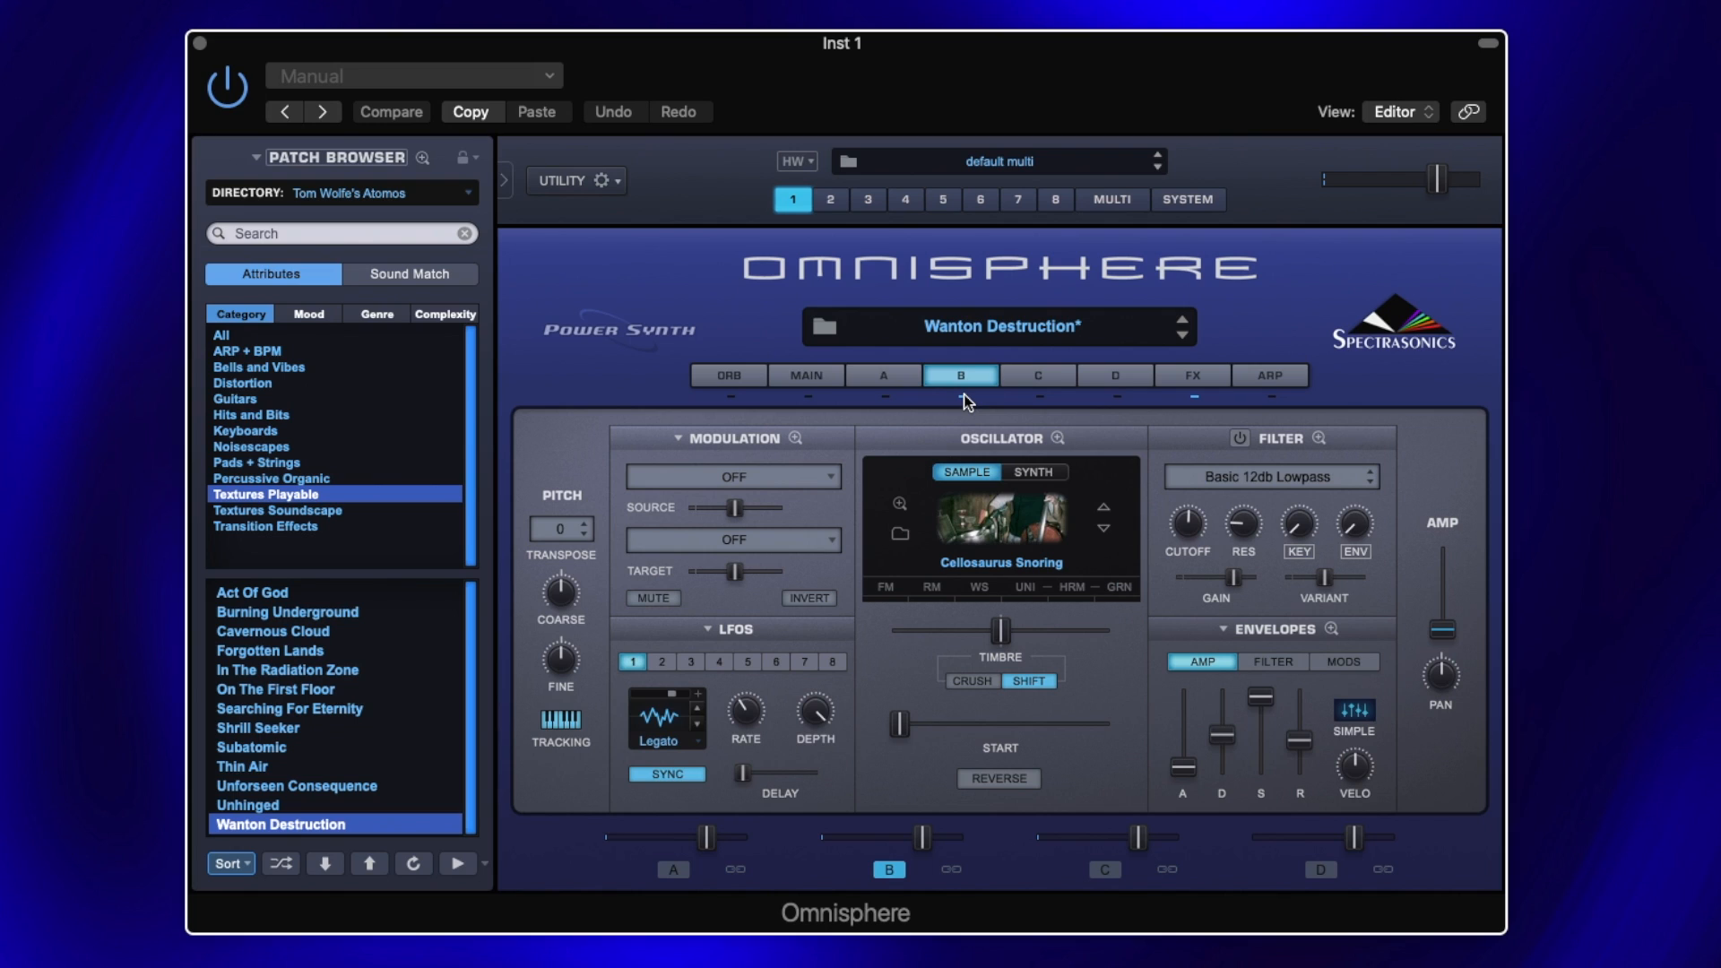
right_click(1443, 632)
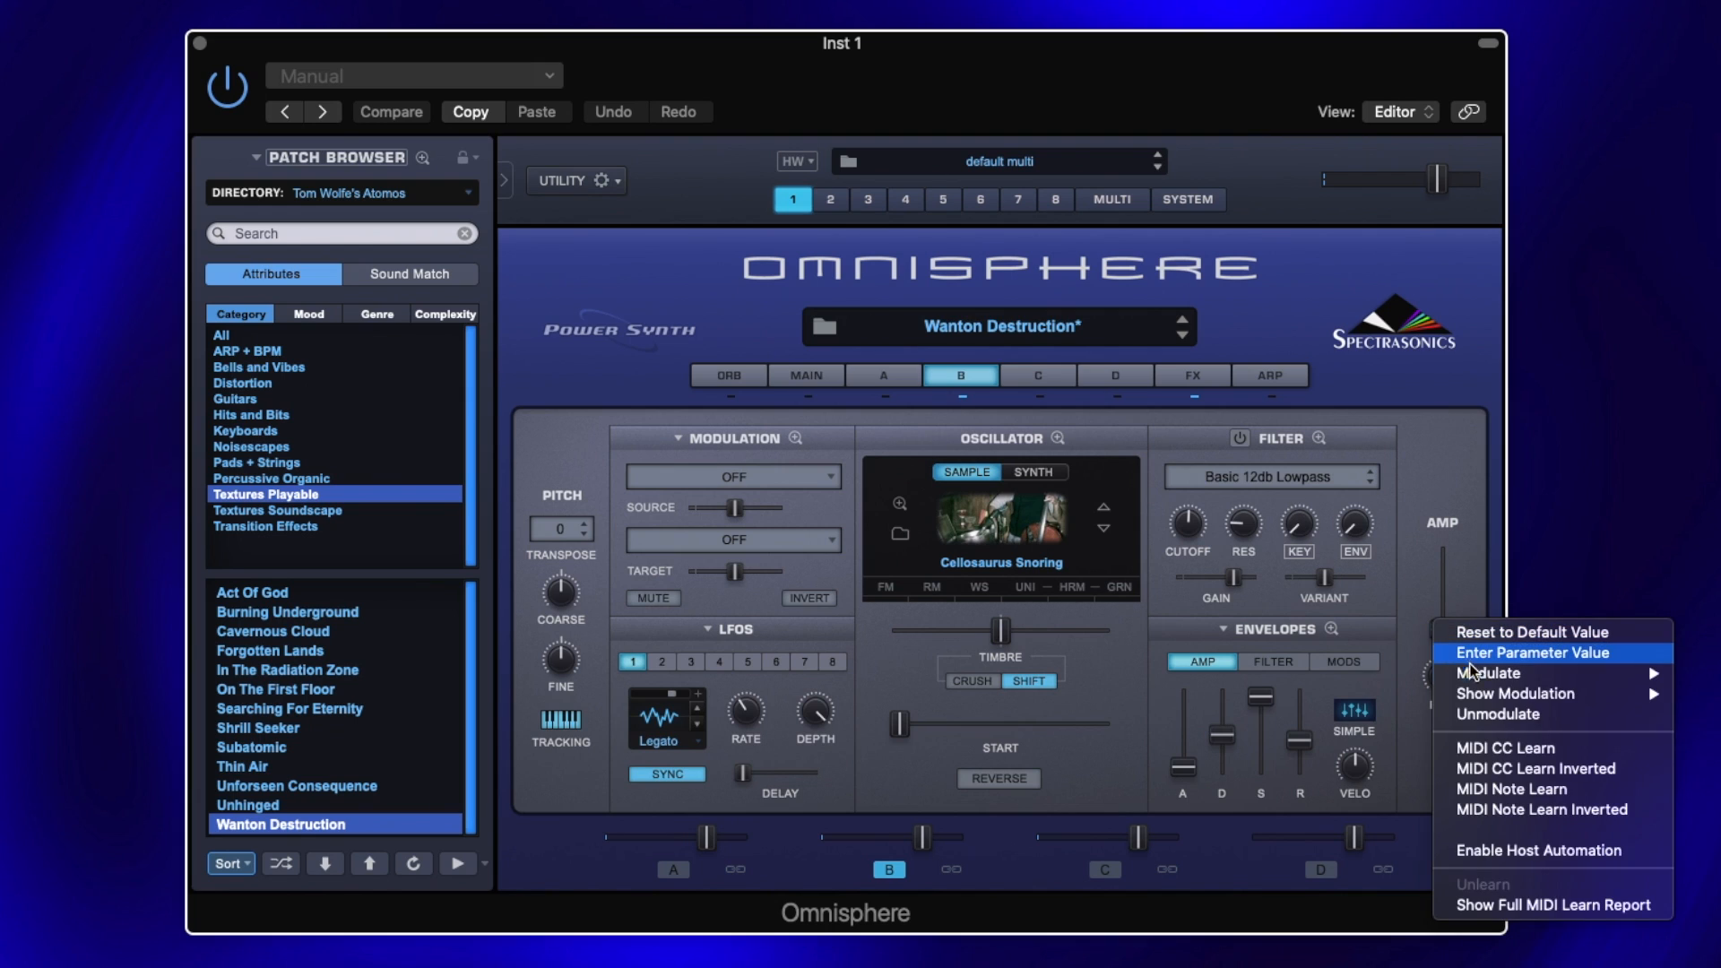
mouse_move(1536, 694)
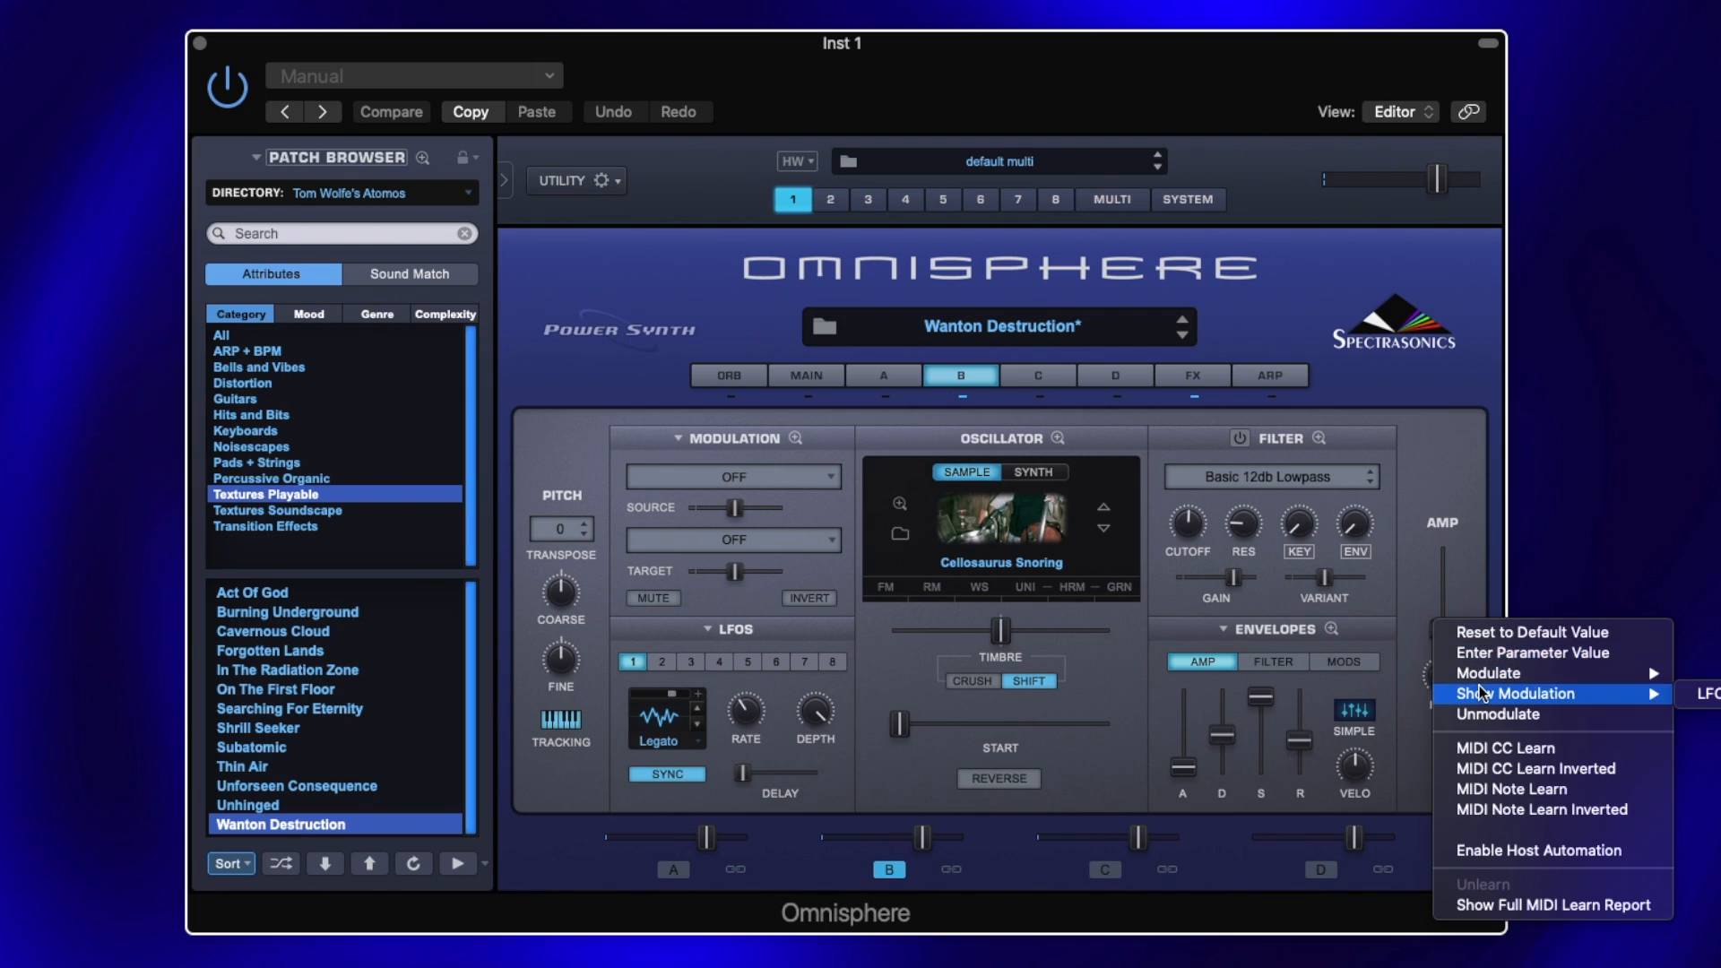
left_click(1694, 691)
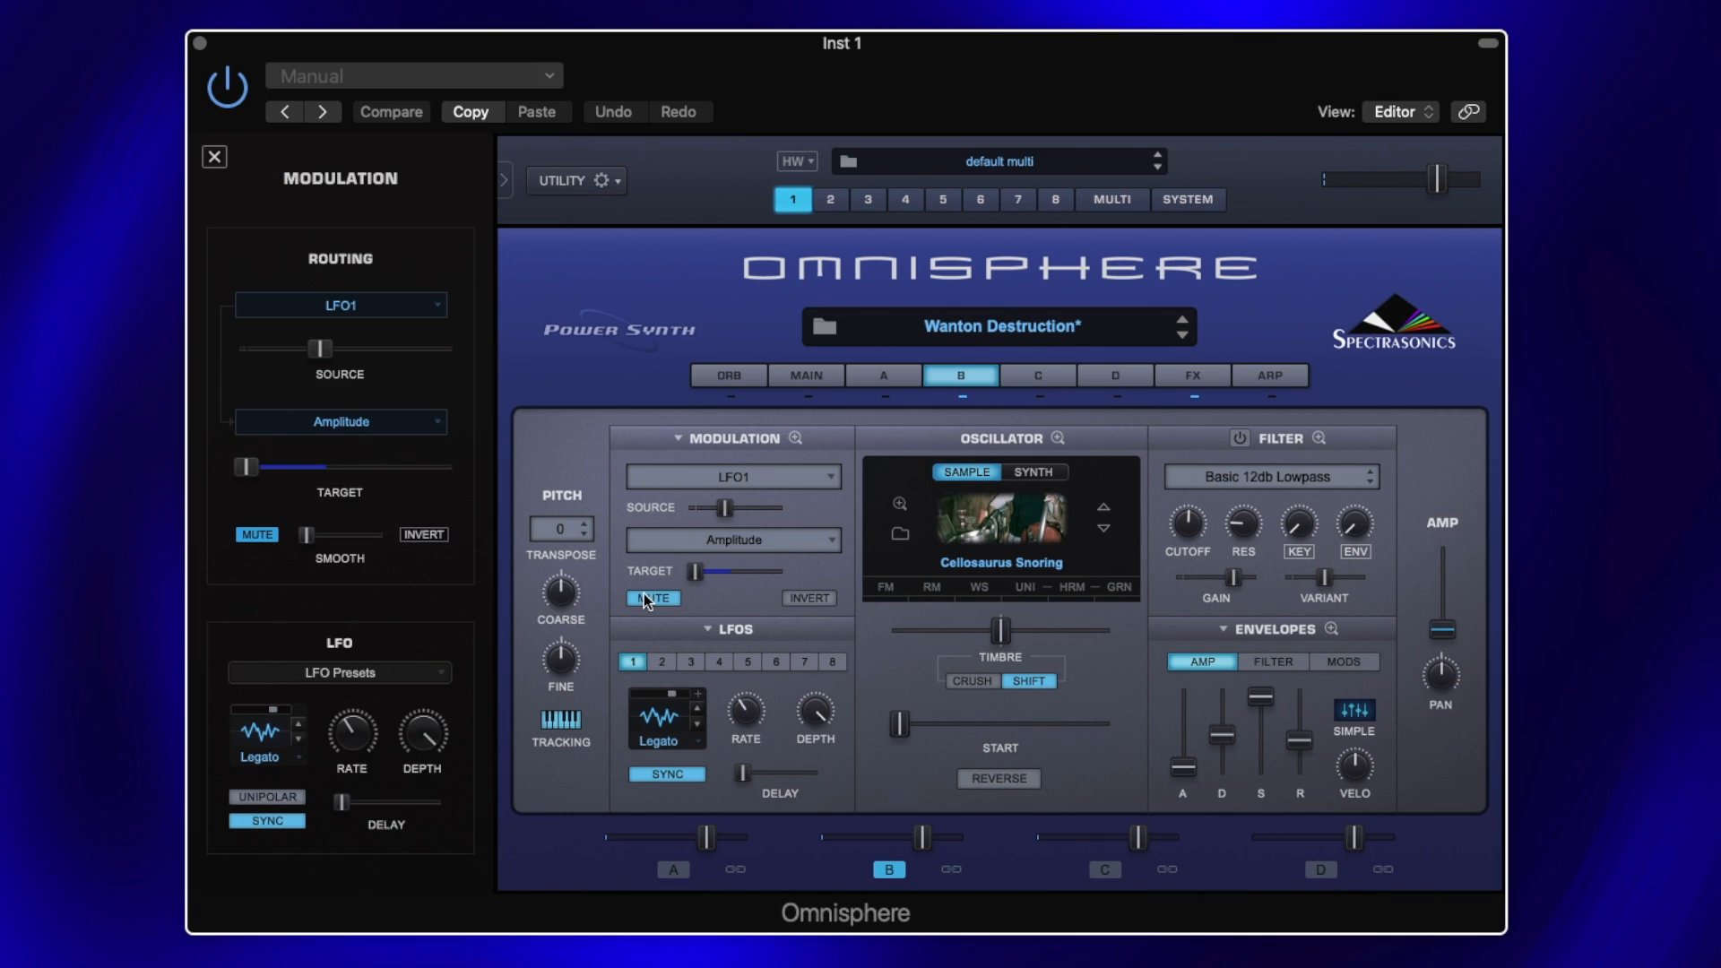
left_click(643, 593)
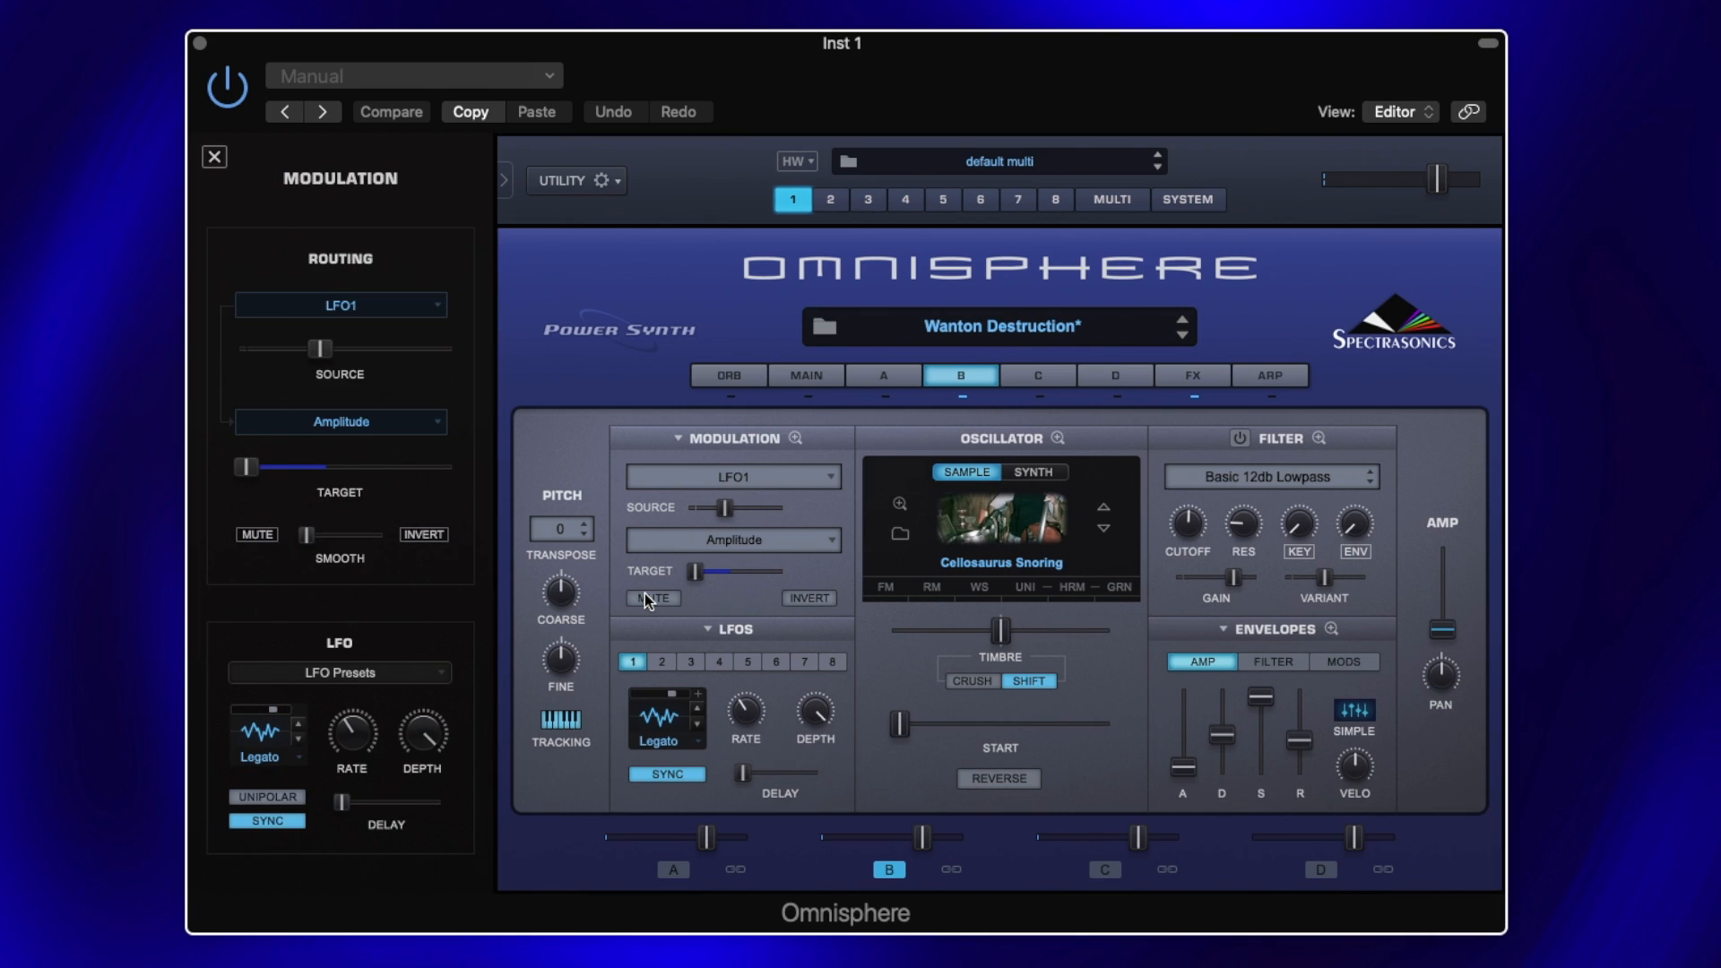
Step: Check the waveform choices and rate of the LFO modulating layer B's amplitude
left_click(272, 735)
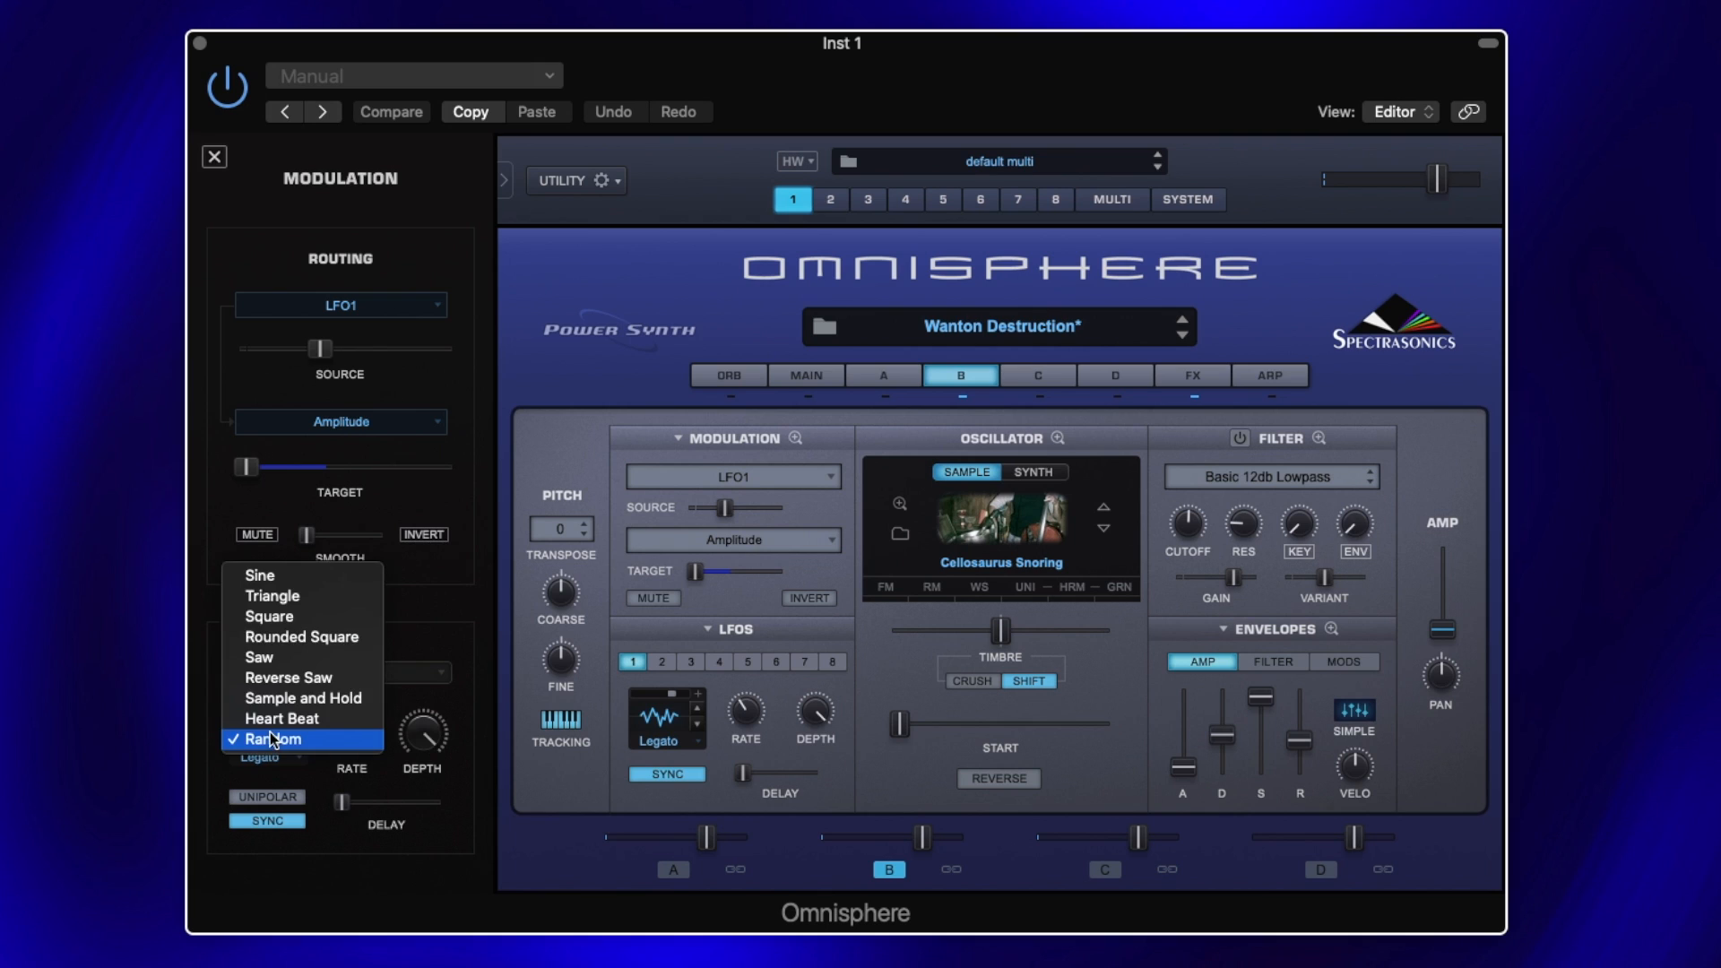
left_click(312, 777)
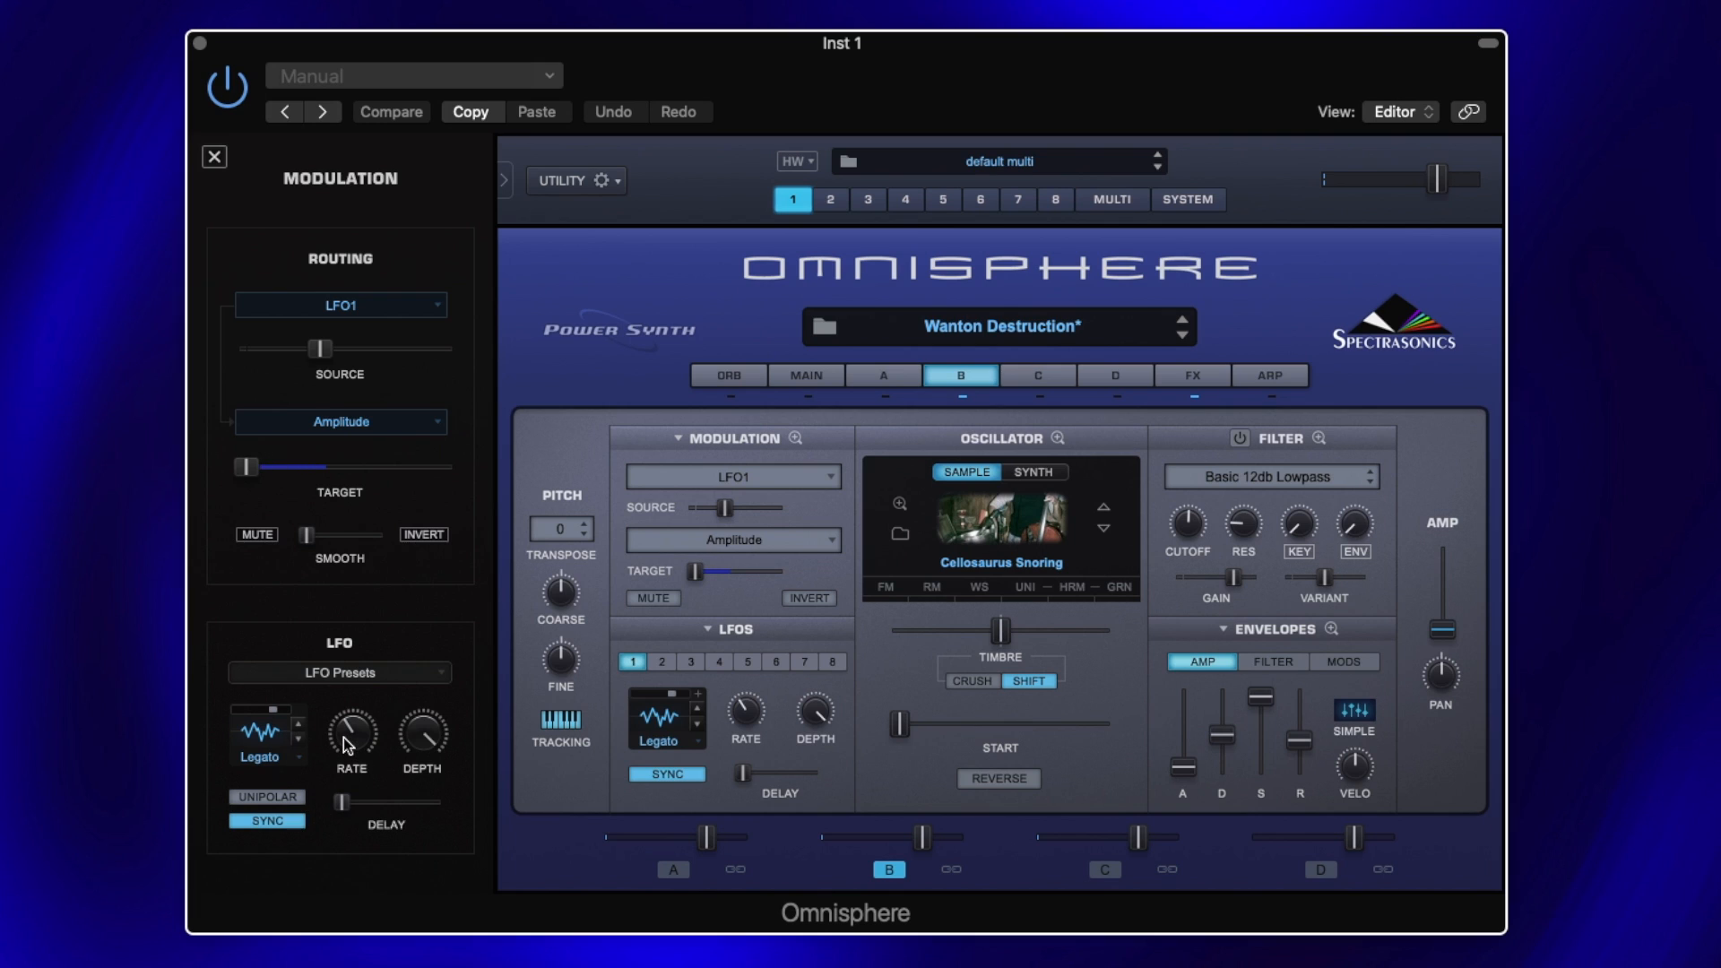
mouse_move(342, 739)
Step: Turn on granular synthesis for layer B and try a higher LFO1 amplitude depth before returning it to the minimum
left_click(1123, 590)
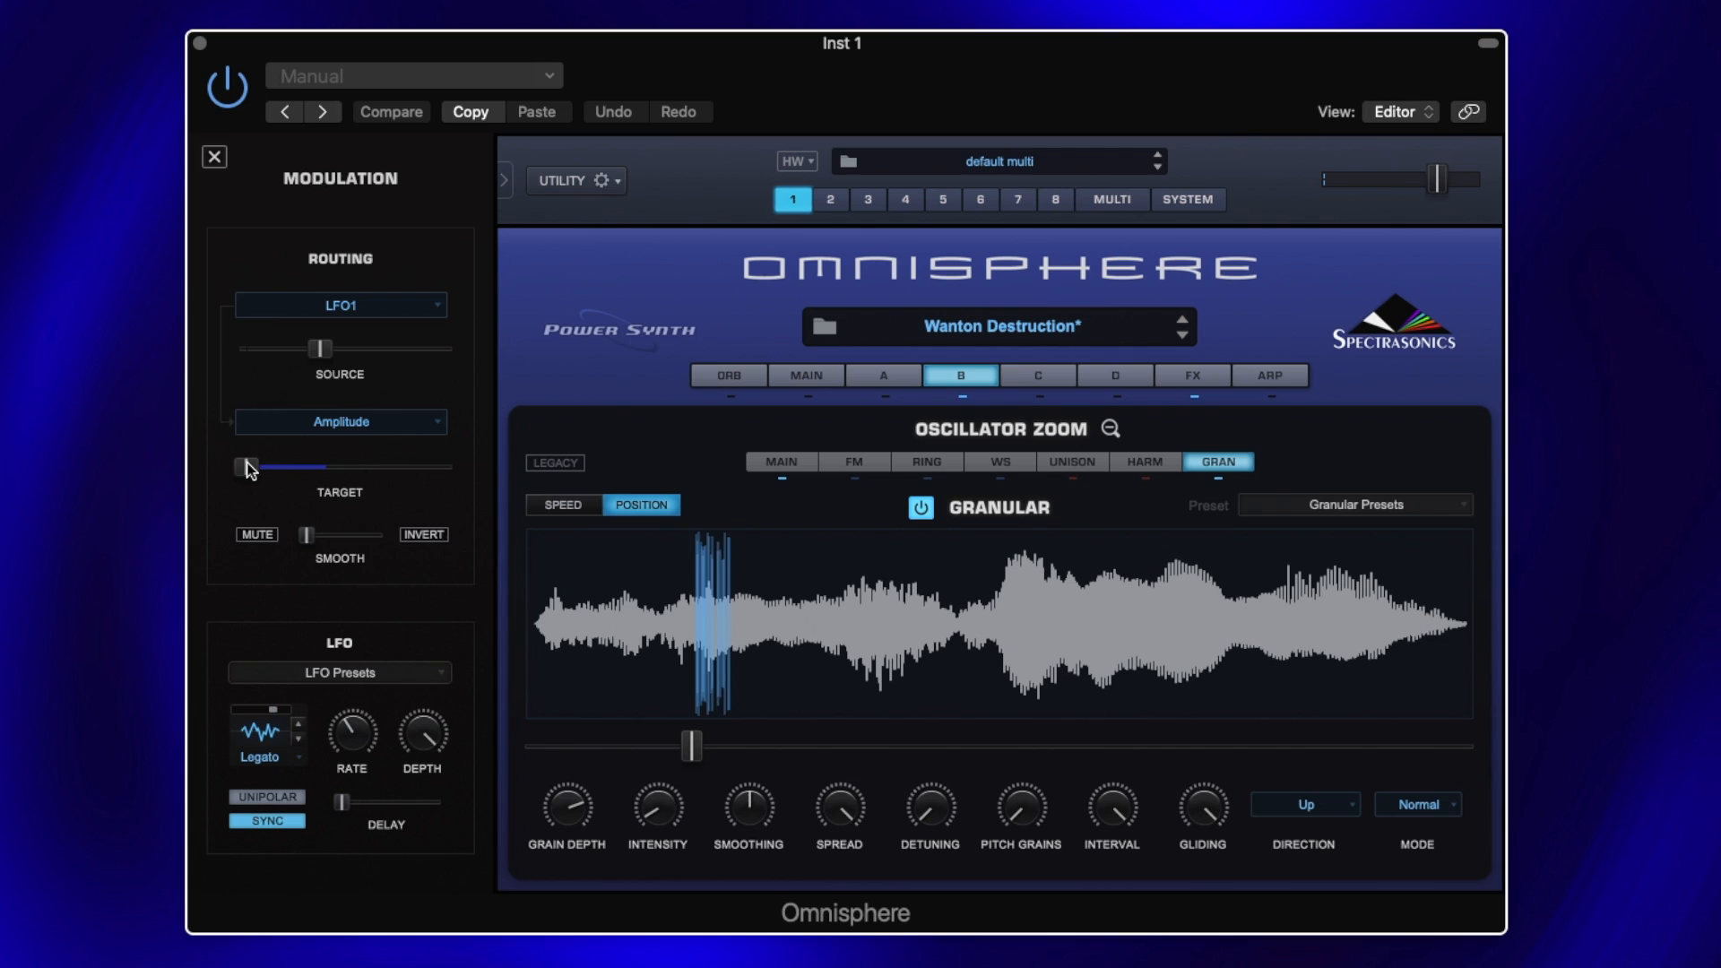
left_click_drag(247, 467, 372, 459)
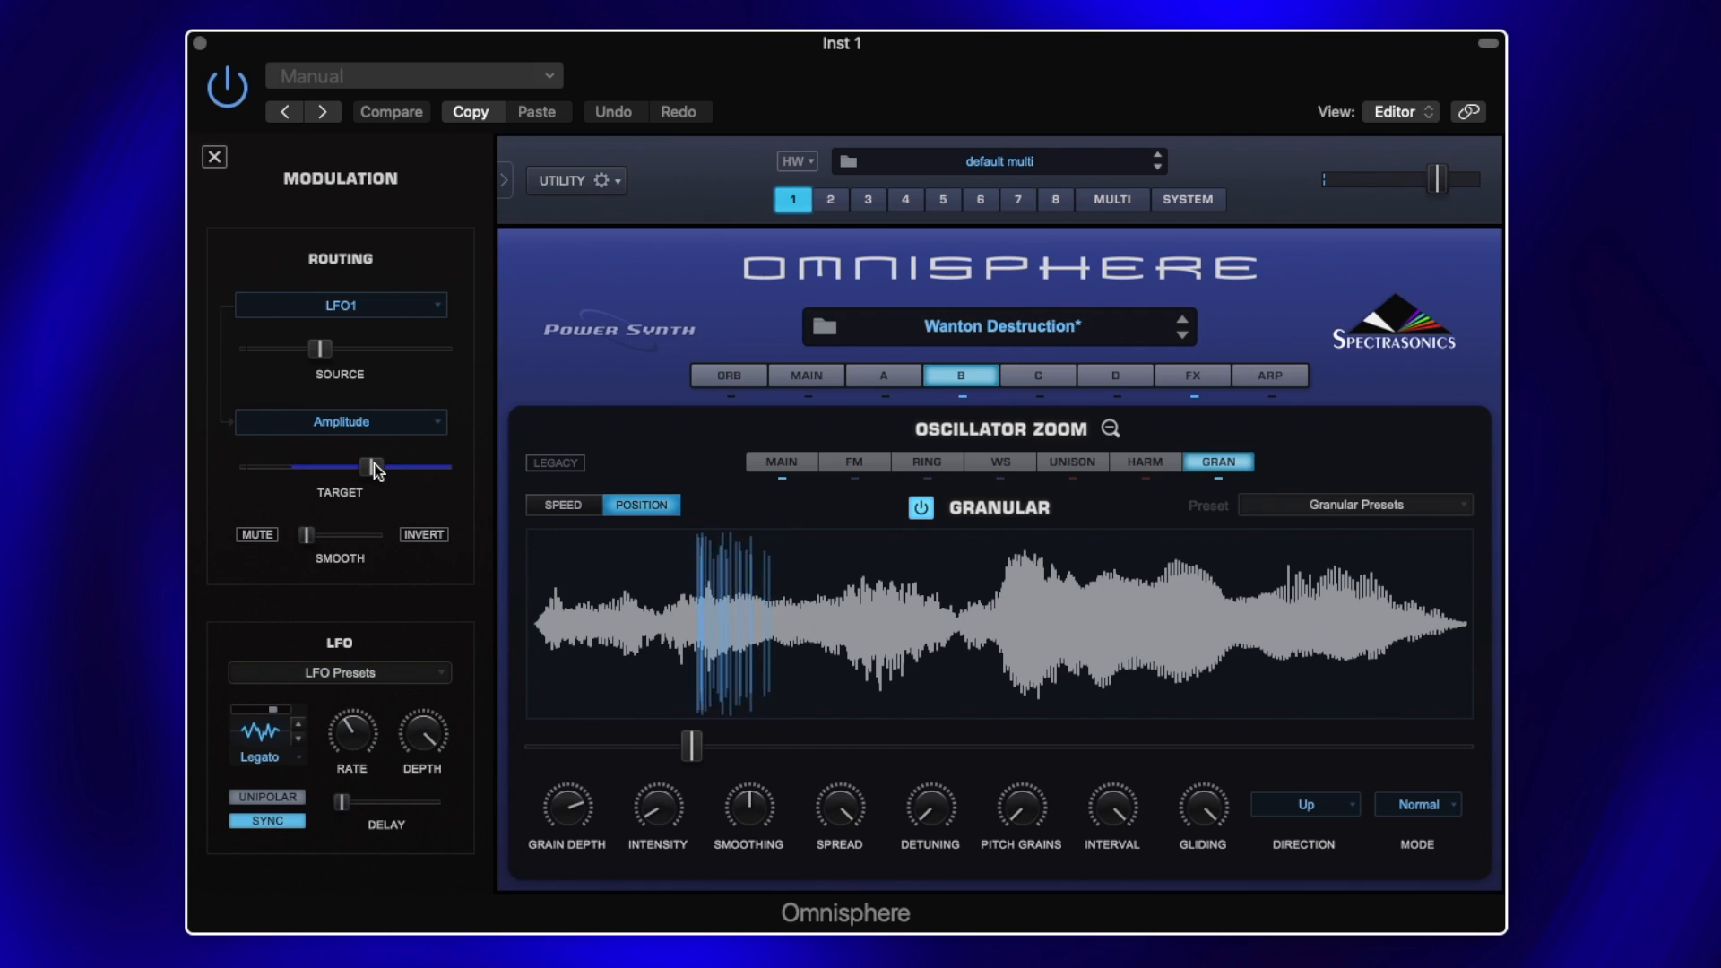
left_click_drag(373, 465, 219, 468)
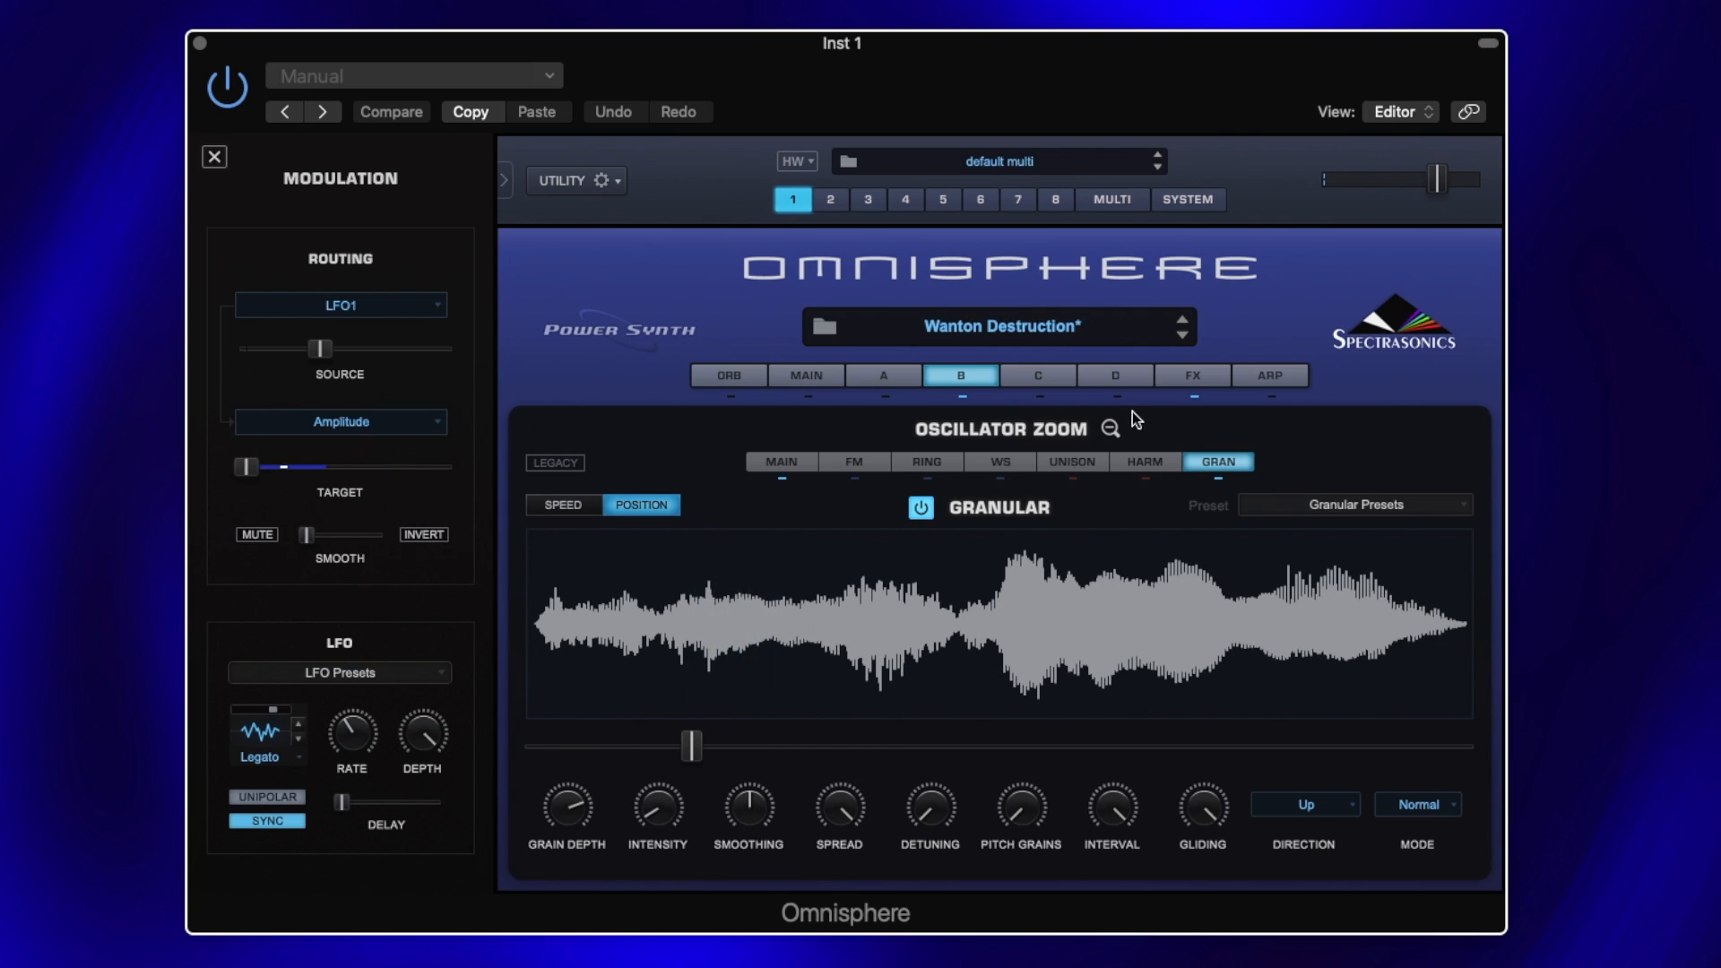
Step: Raise layer B's amp envelope attack and turn on its Basic 12db Lowpass filter
left_click(1108, 429)
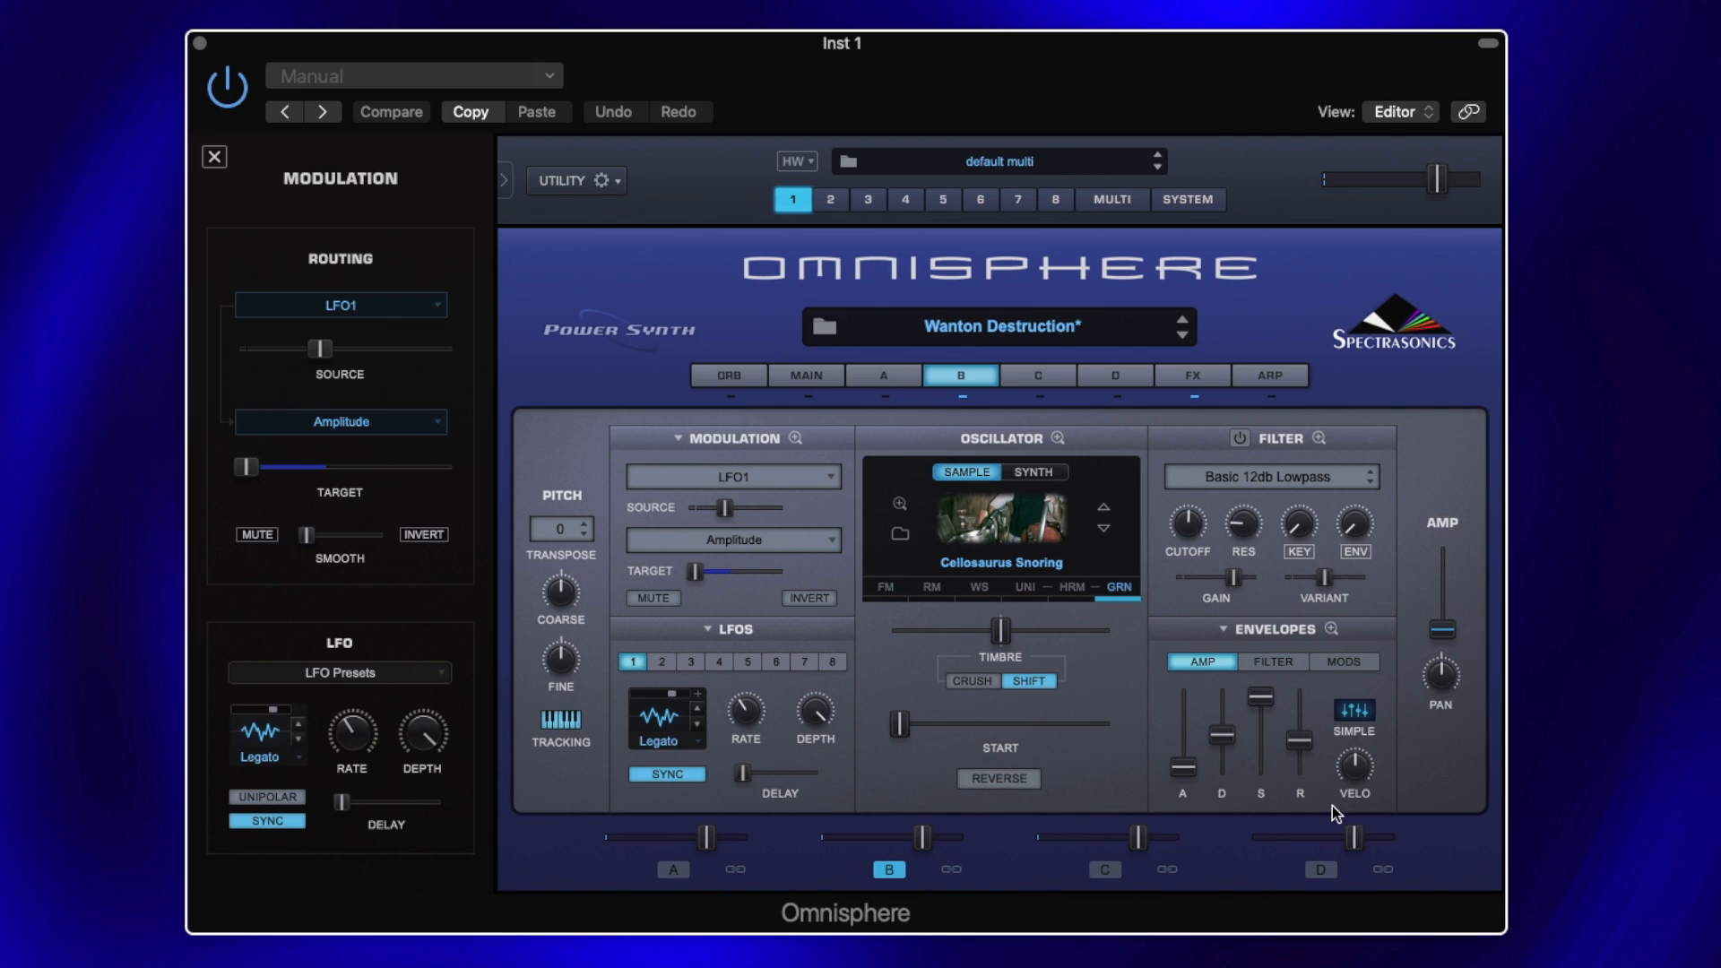
left_click_drag(1186, 771, 1186, 742)
left_click(1241, 444)
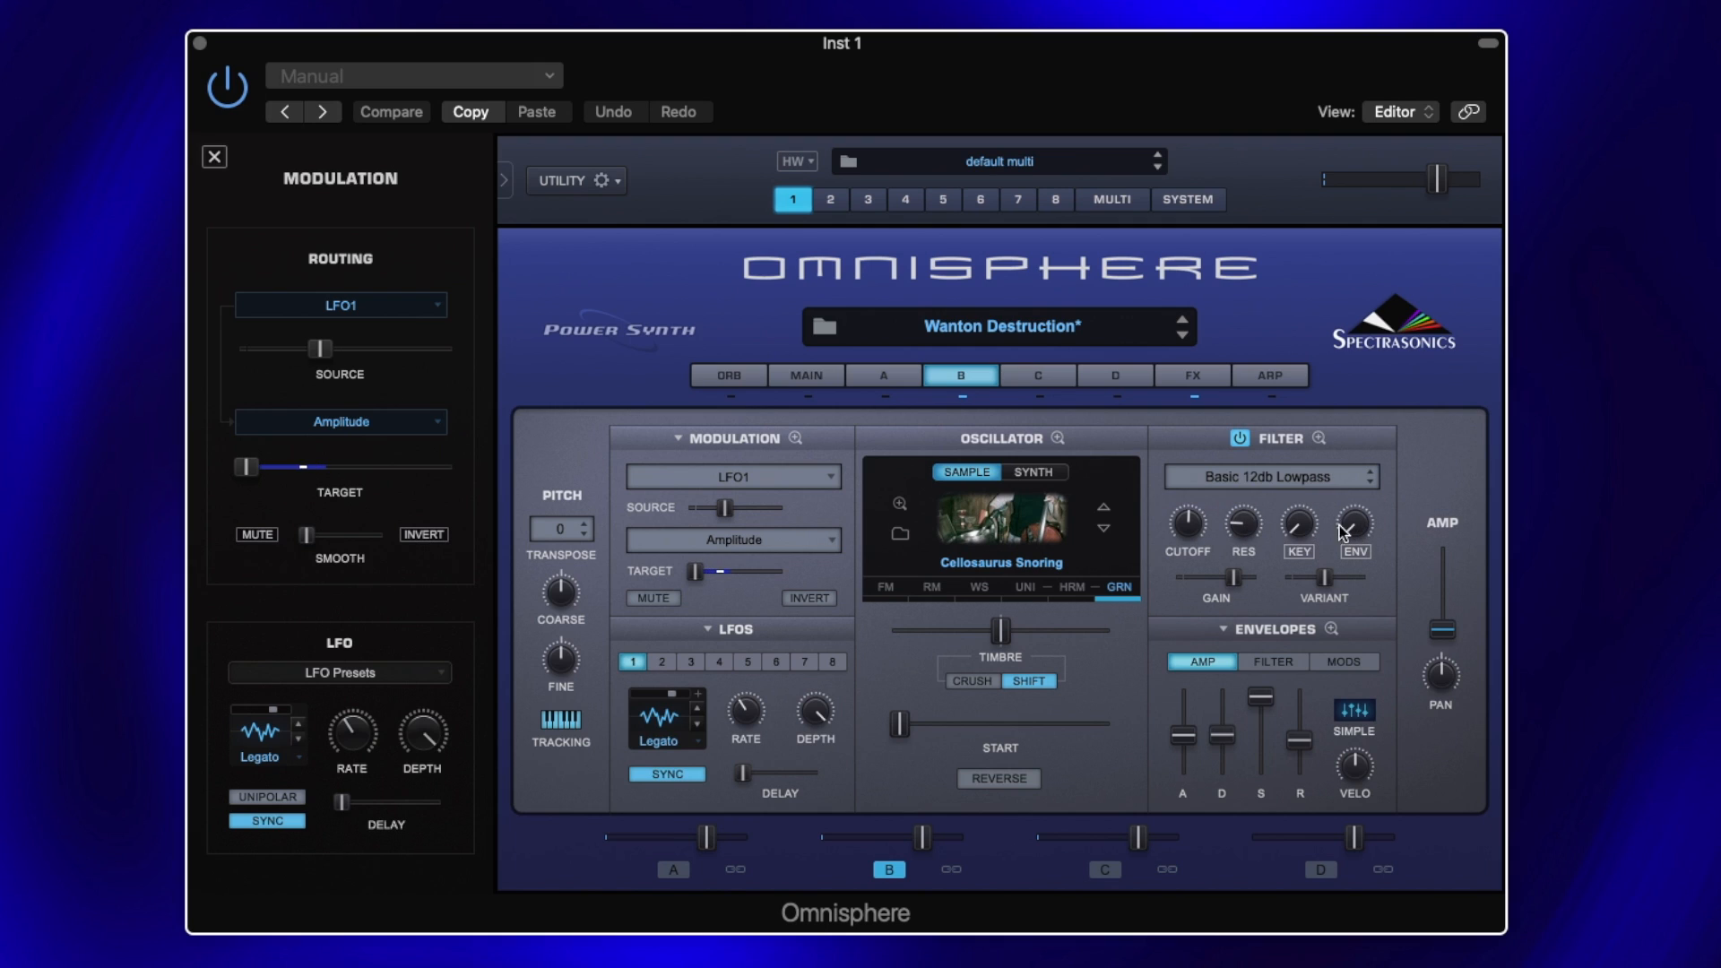
mouse_move(1357, 527)
left_click(1239, 439)
Step: Audition the filtered layer B with a higher LFO1 amplitude depth and restore the minimum depth
left_click_drag(251, 468, 351, 470)
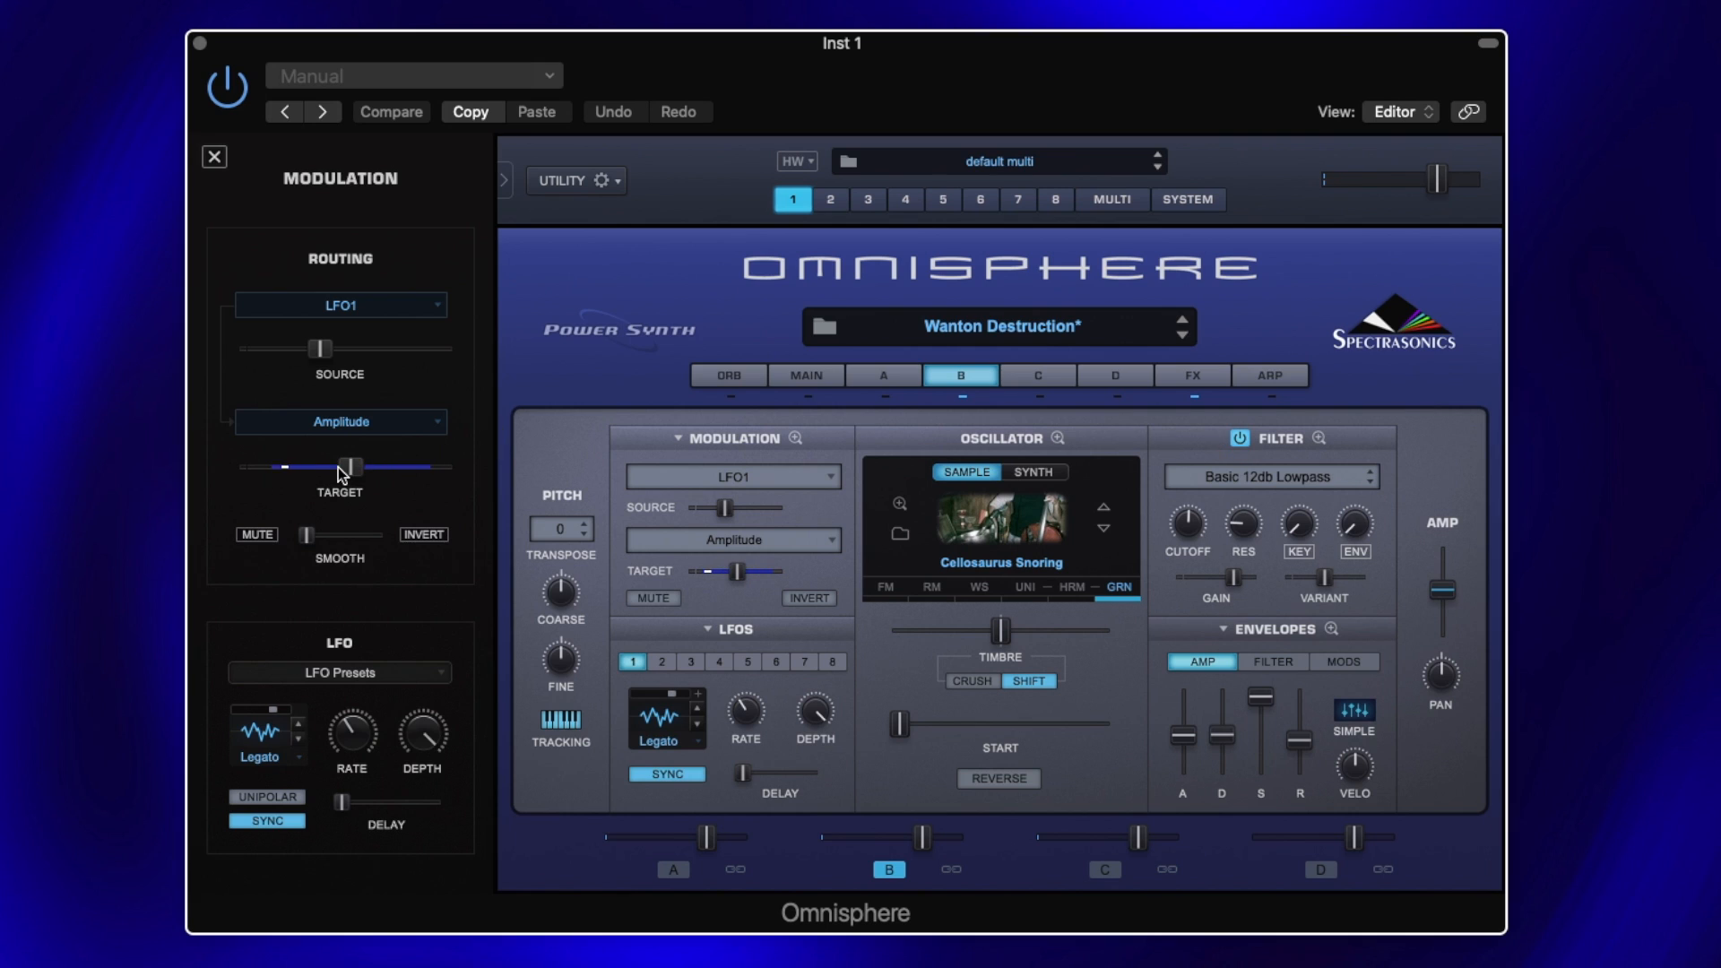
left_click_drag(343, 466, 215, 467)
Step: Enable Vintage Comp and Pro-Verb in layer B's effects rack and review Pro-Verb's additional reverb shaping controls
left_click(1193, 376)
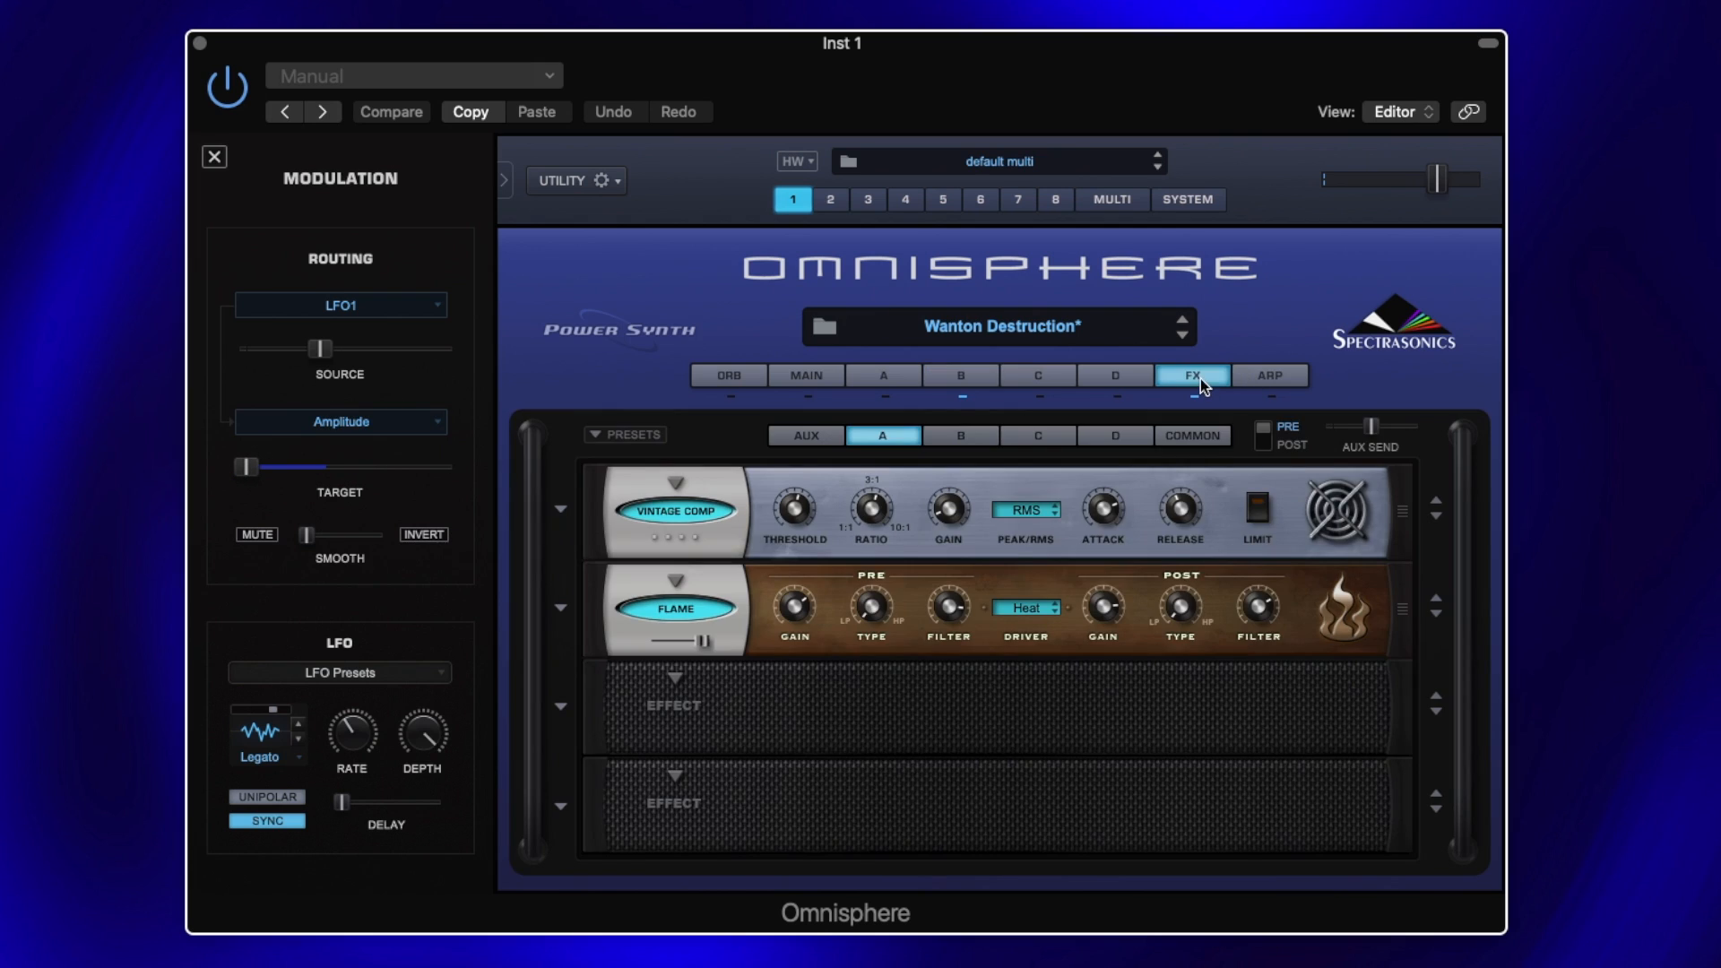
left_click(968, 438)
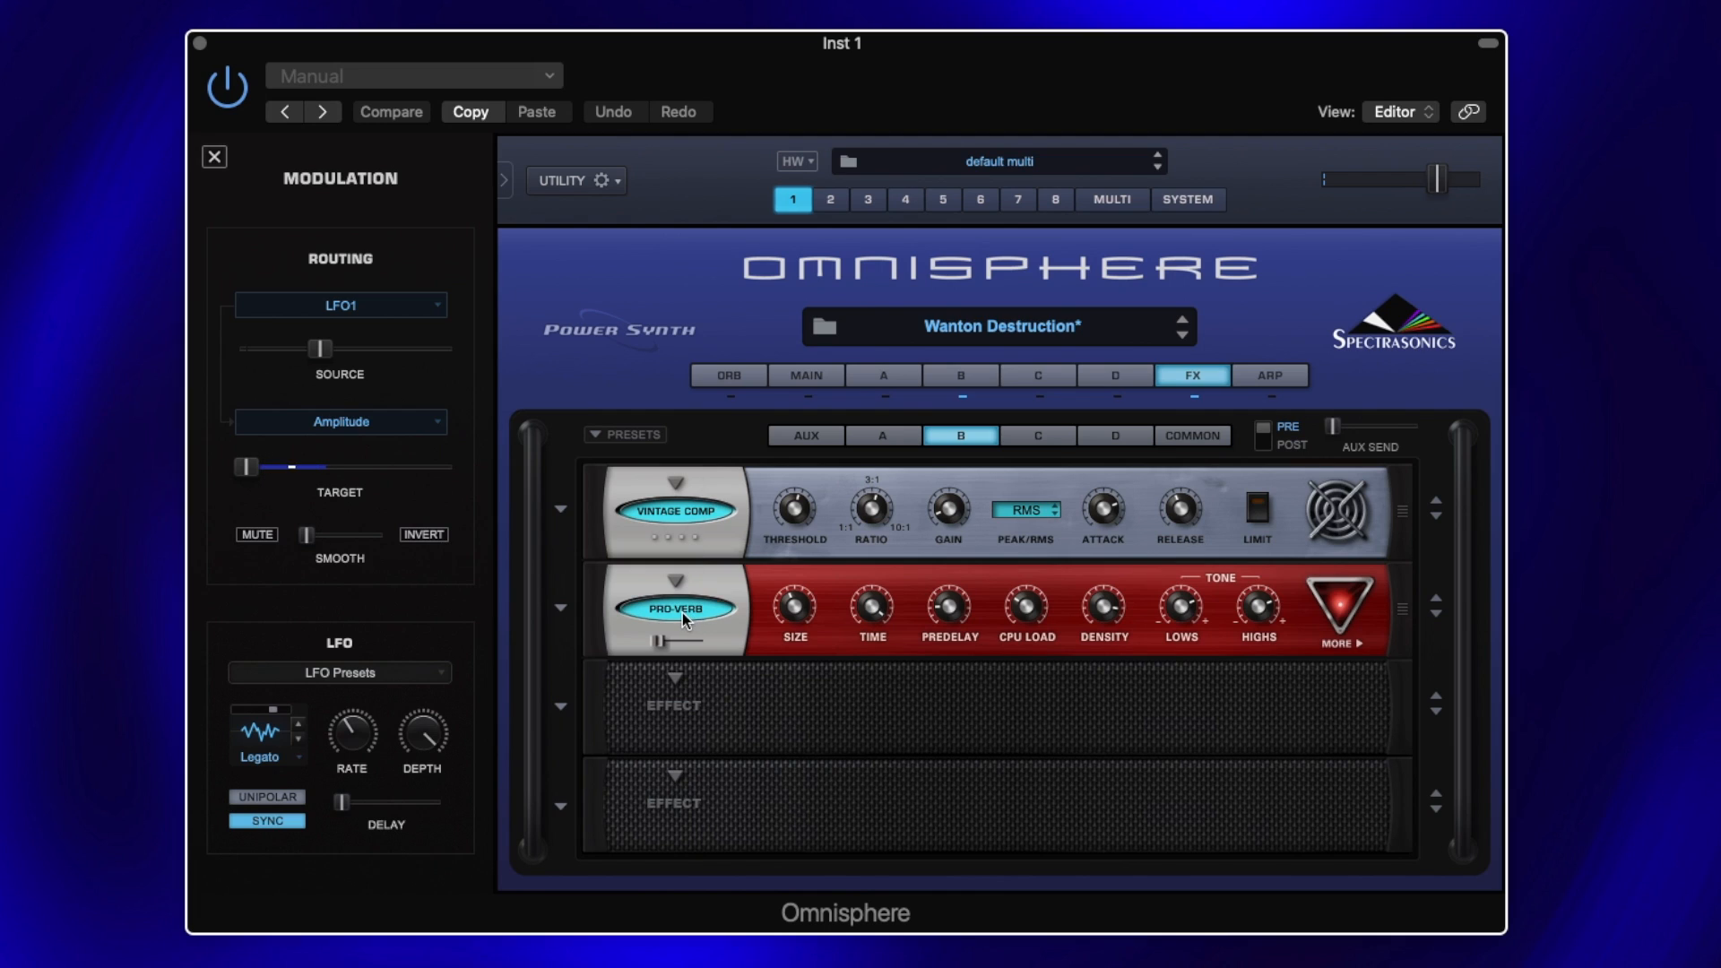
mouse_move(658, 640)
mouse_move(879, 615)
left_click(1357, 644)
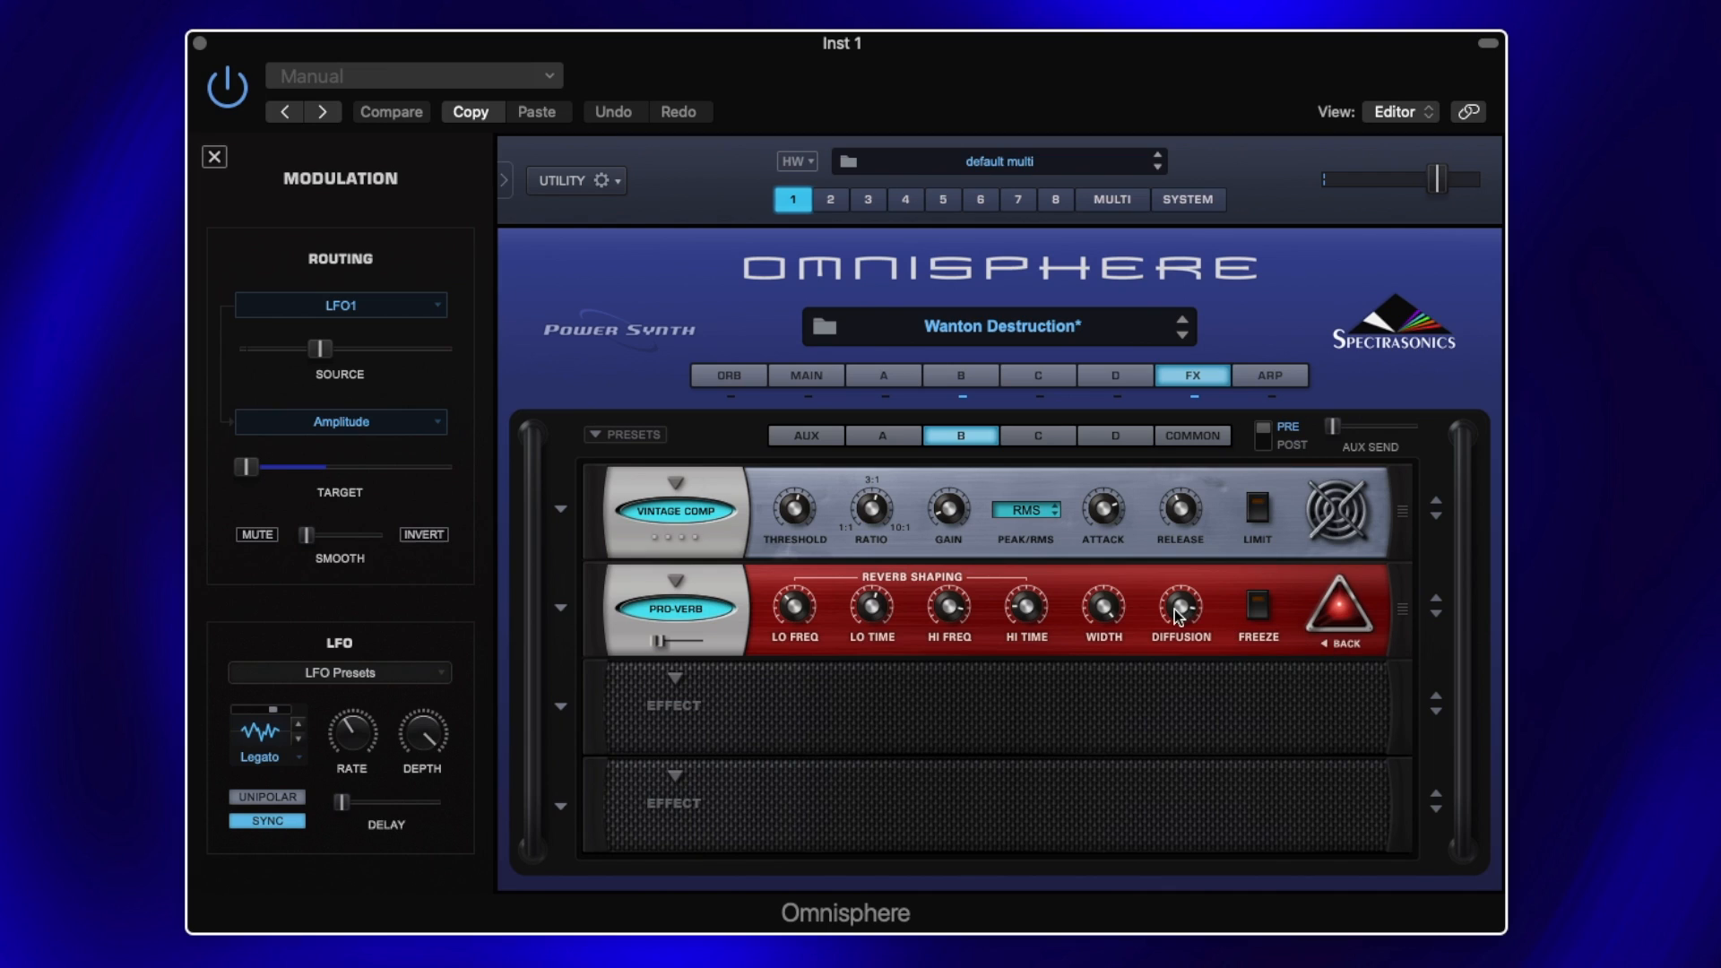
left_click(1342, 643)
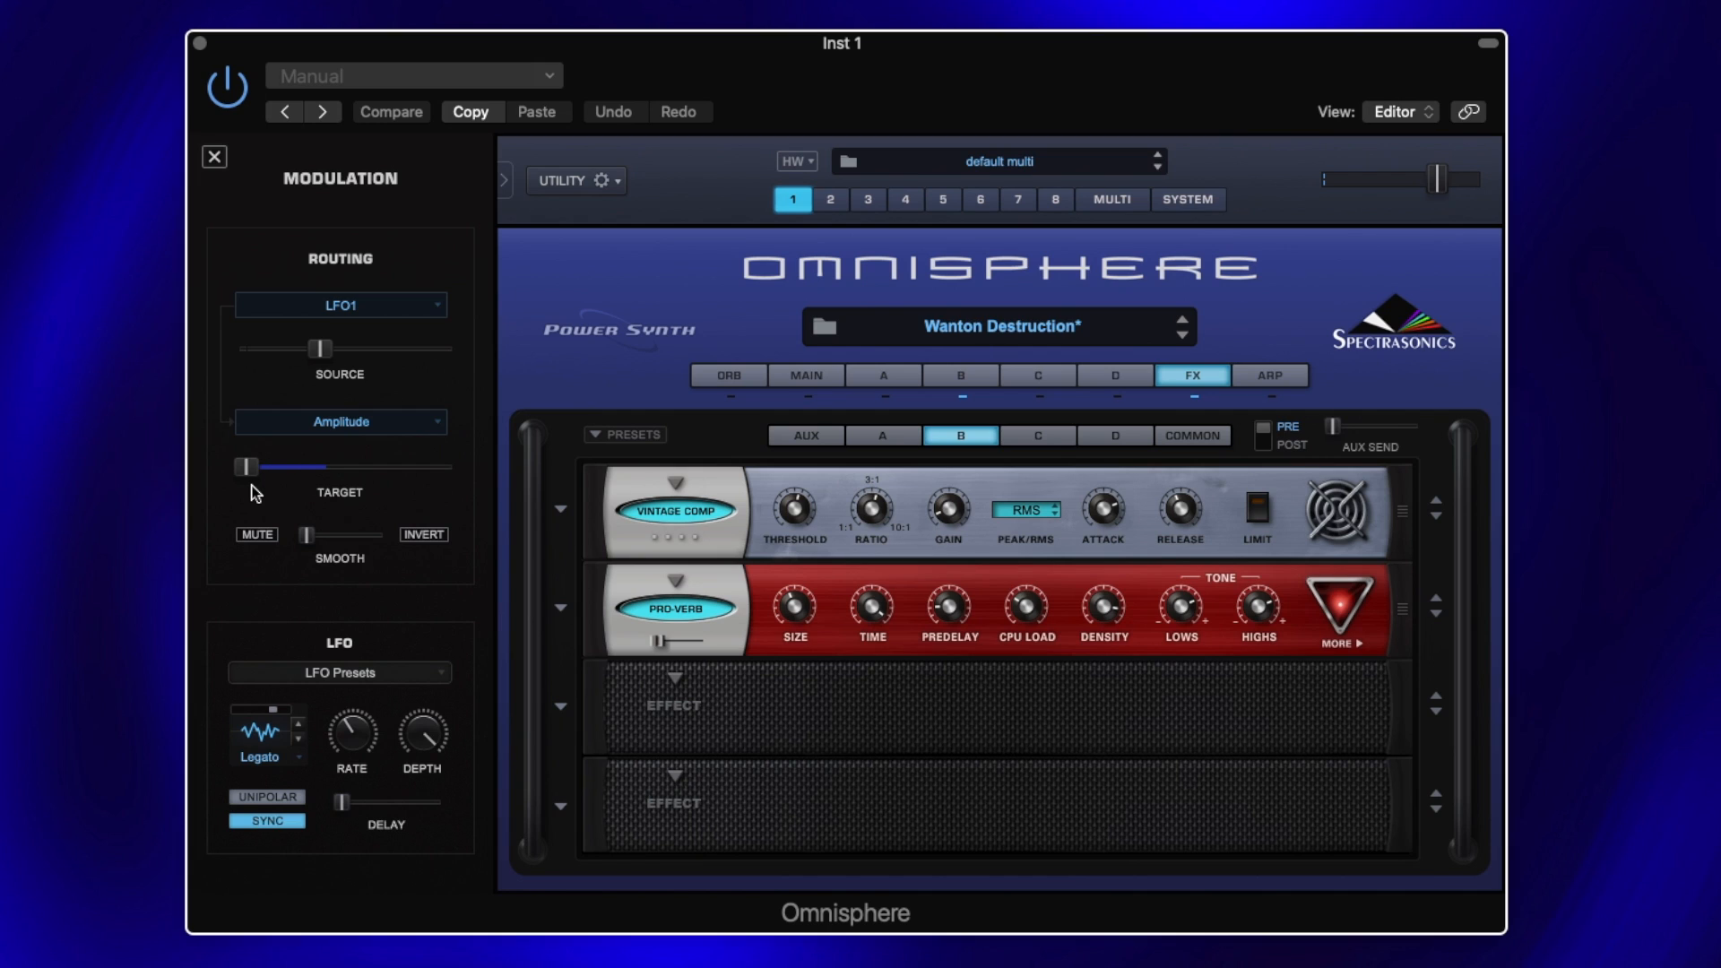
Step: Turn layer A back on alongside layer B and raise the aux rack's return level to maximum
left_click(910, 380)
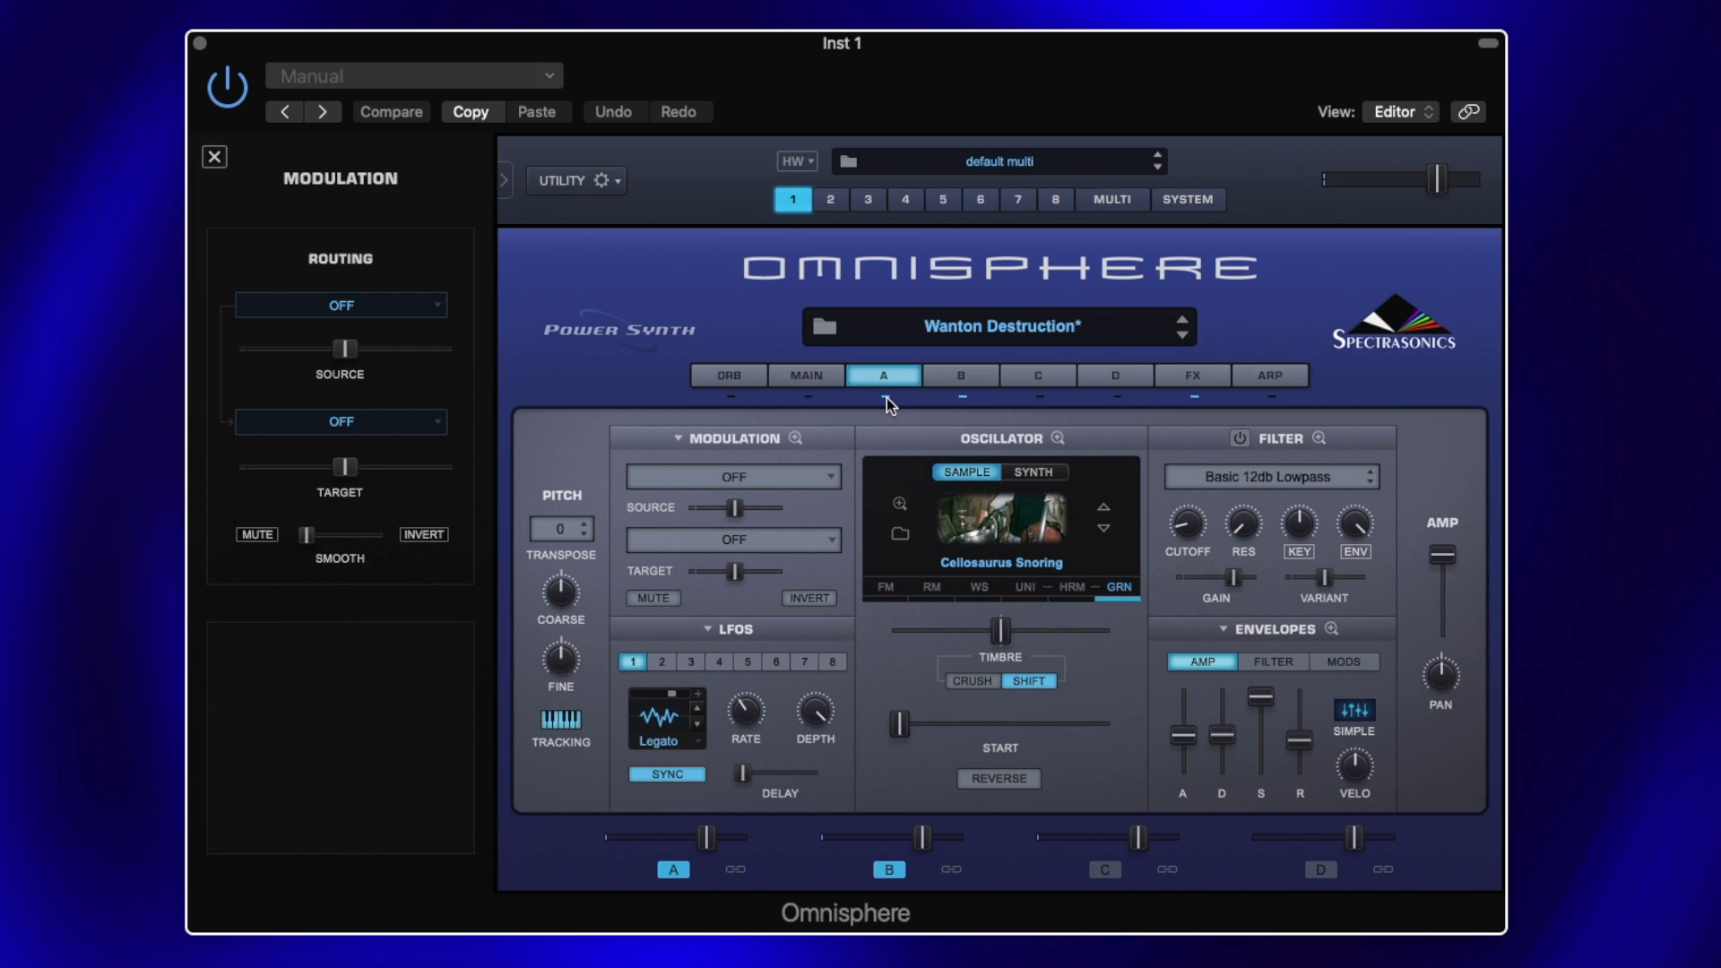
left_click(1196, 376)
left_click(826, 439)
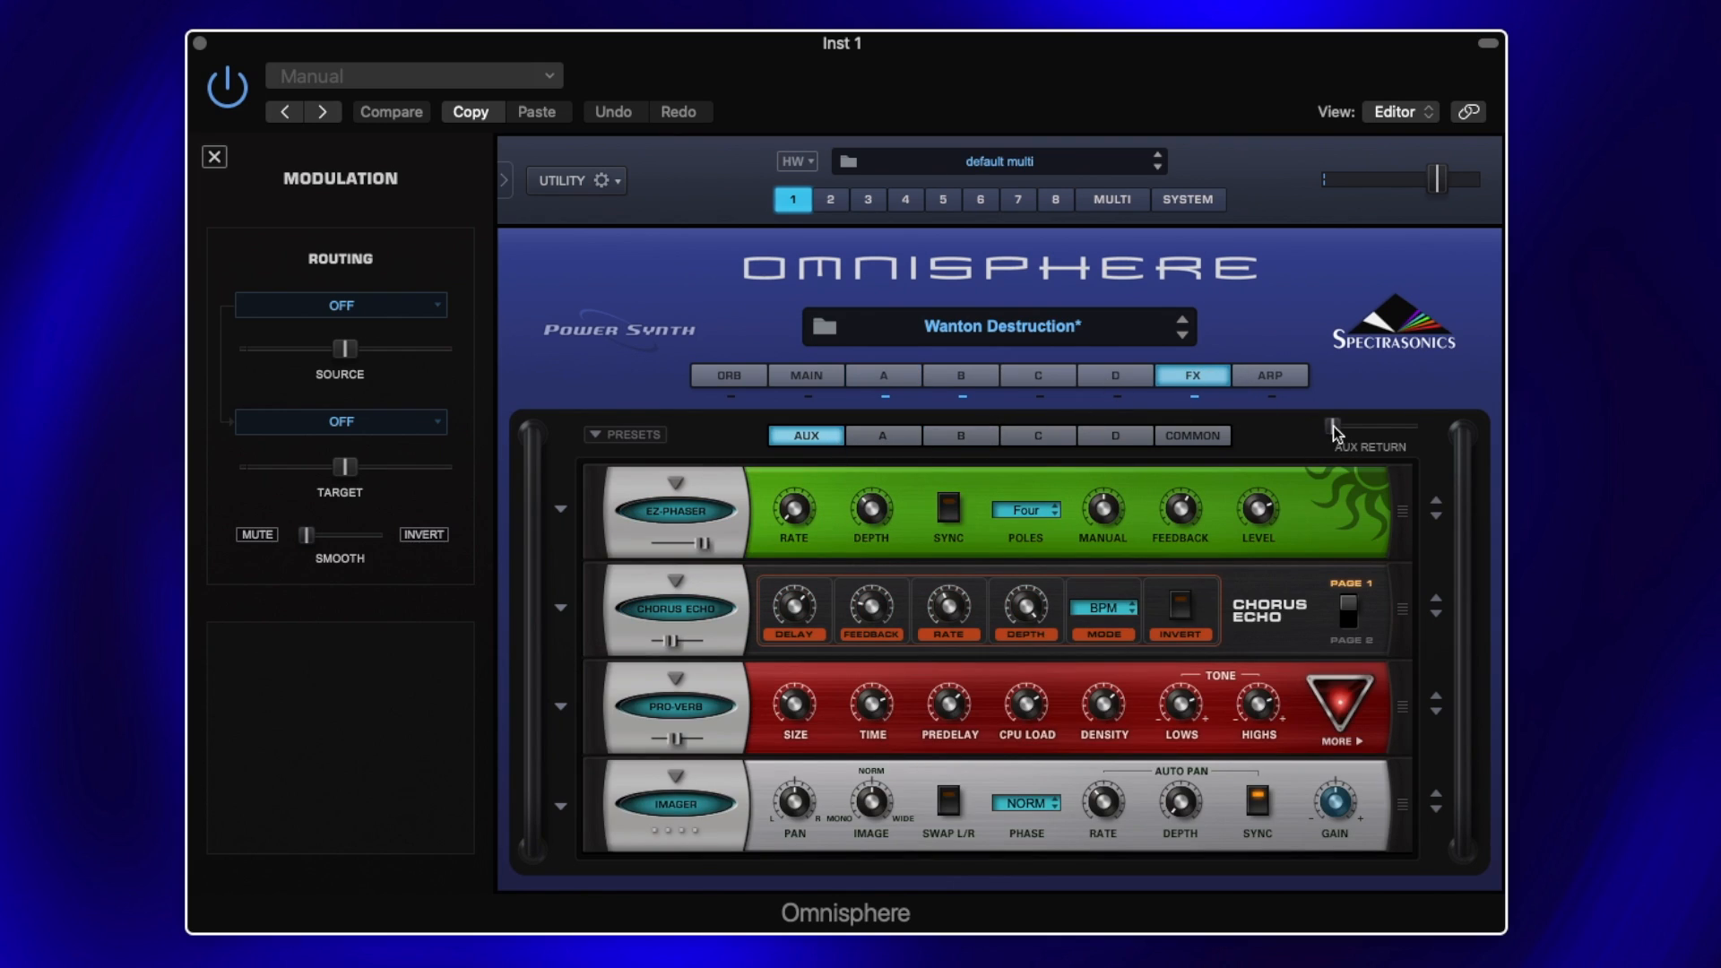
Step: Compare the aux send levels of layers A and B in their effects racks
left_click(900, 435)
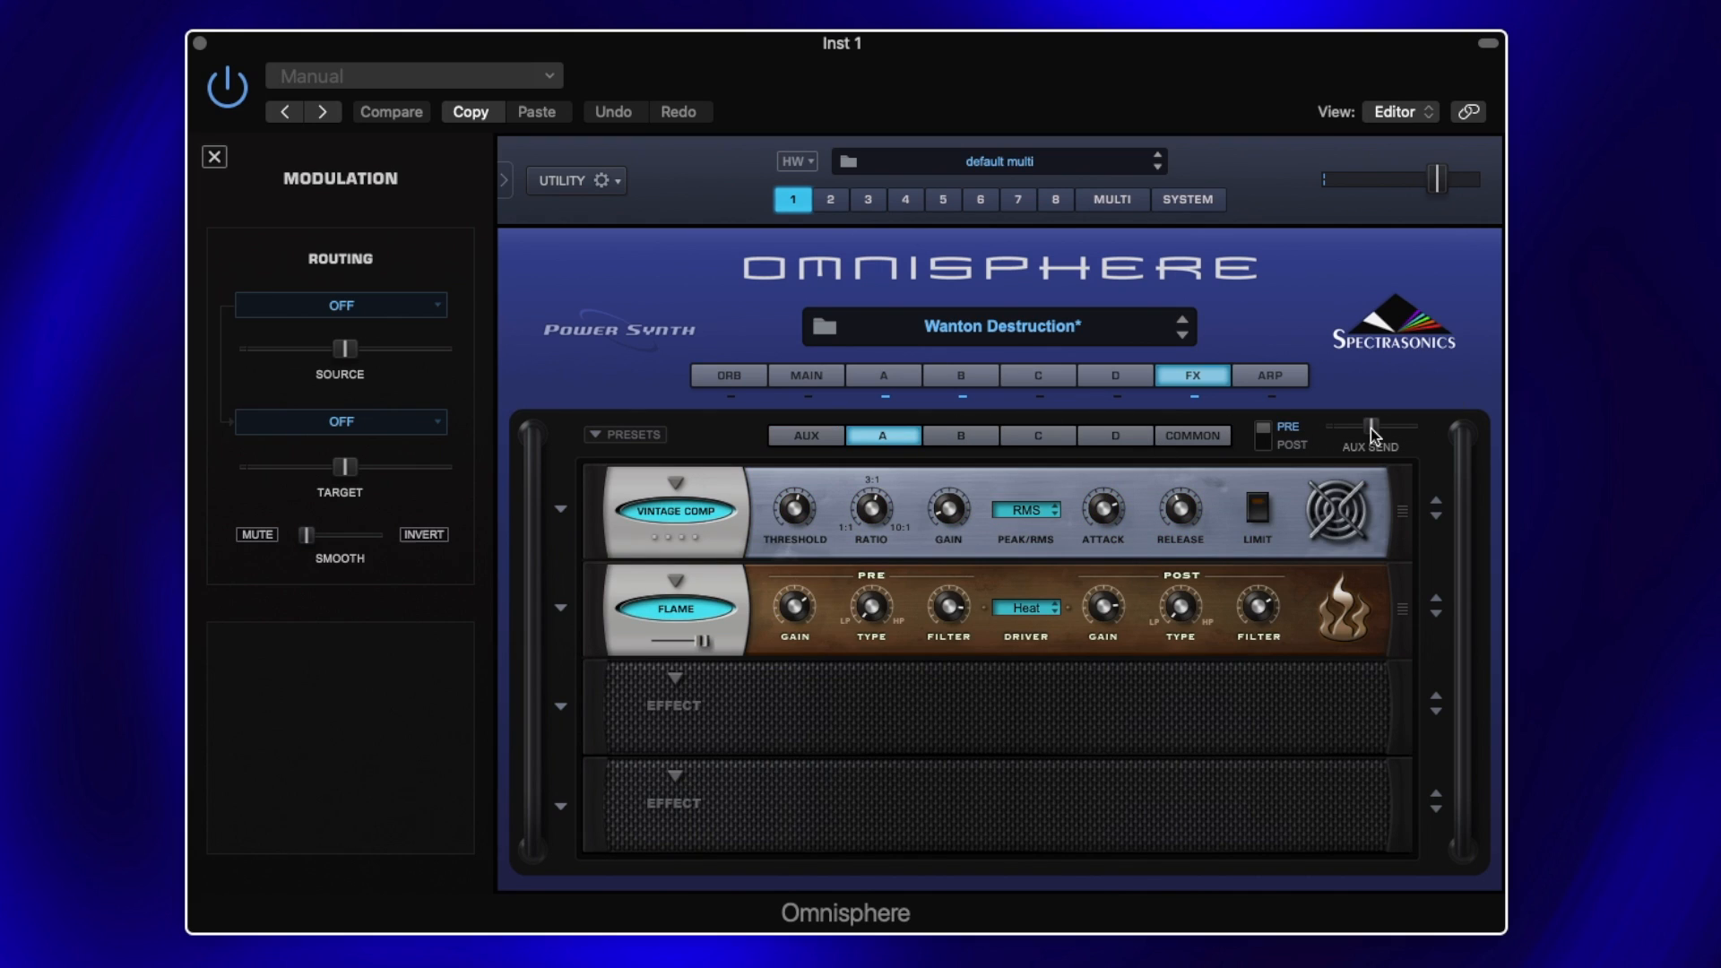
mouse_move(1369, 429)
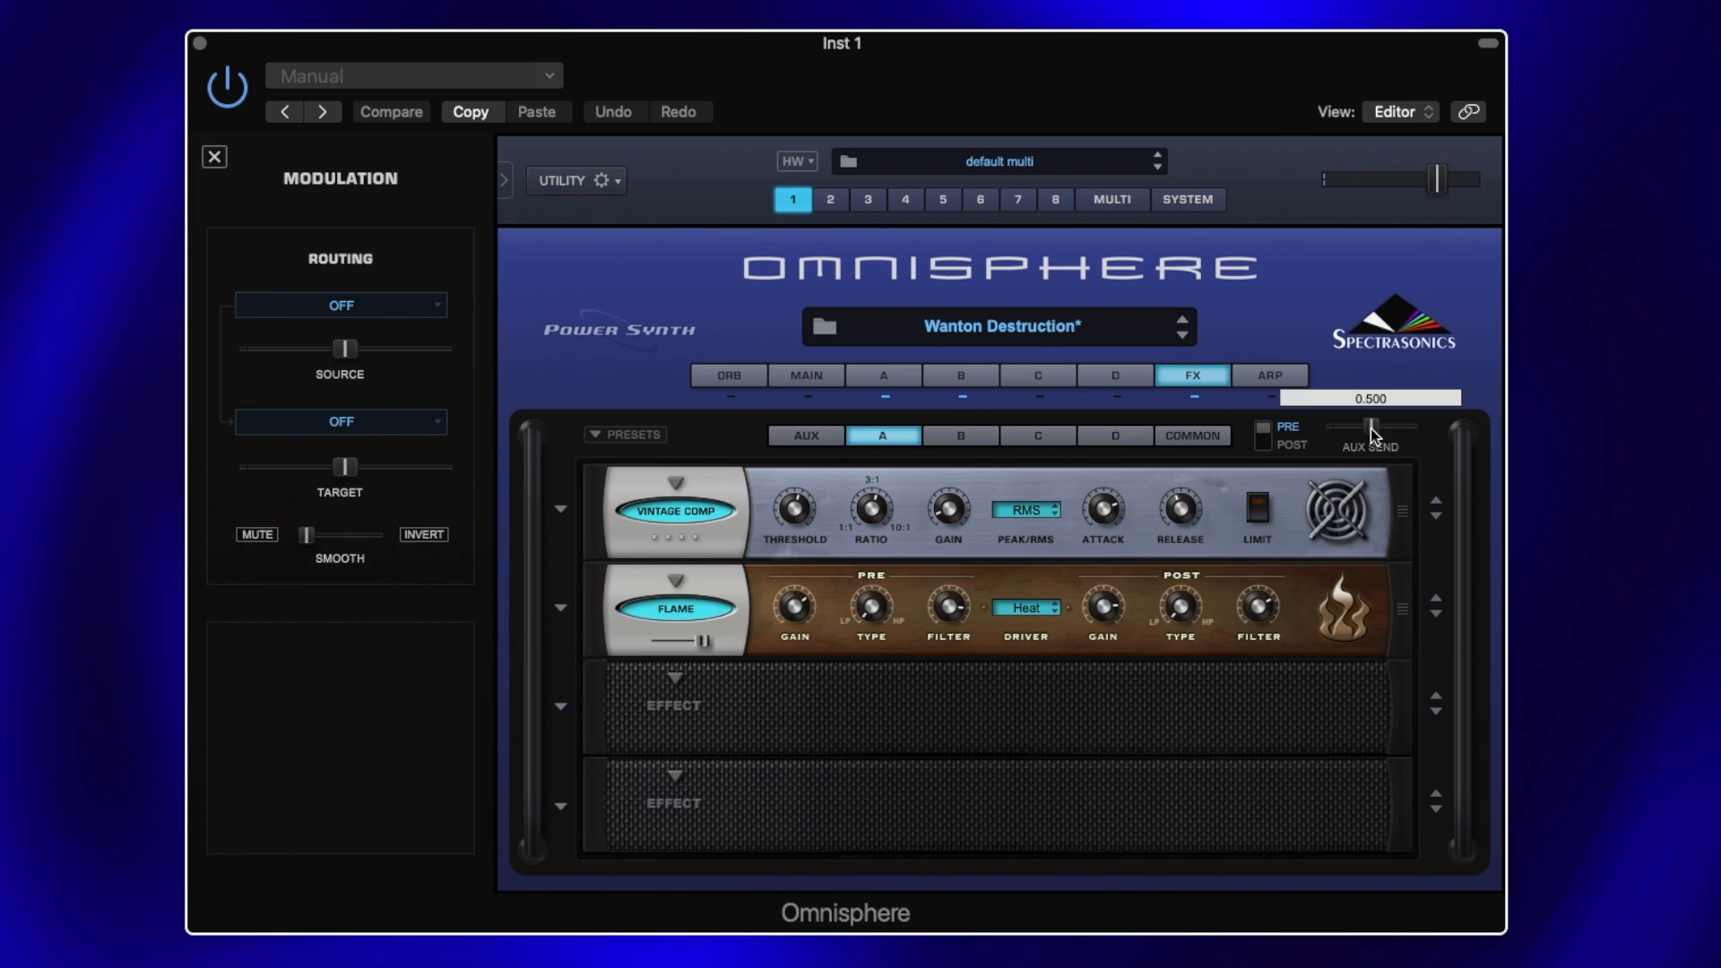
left_click(986, 437)
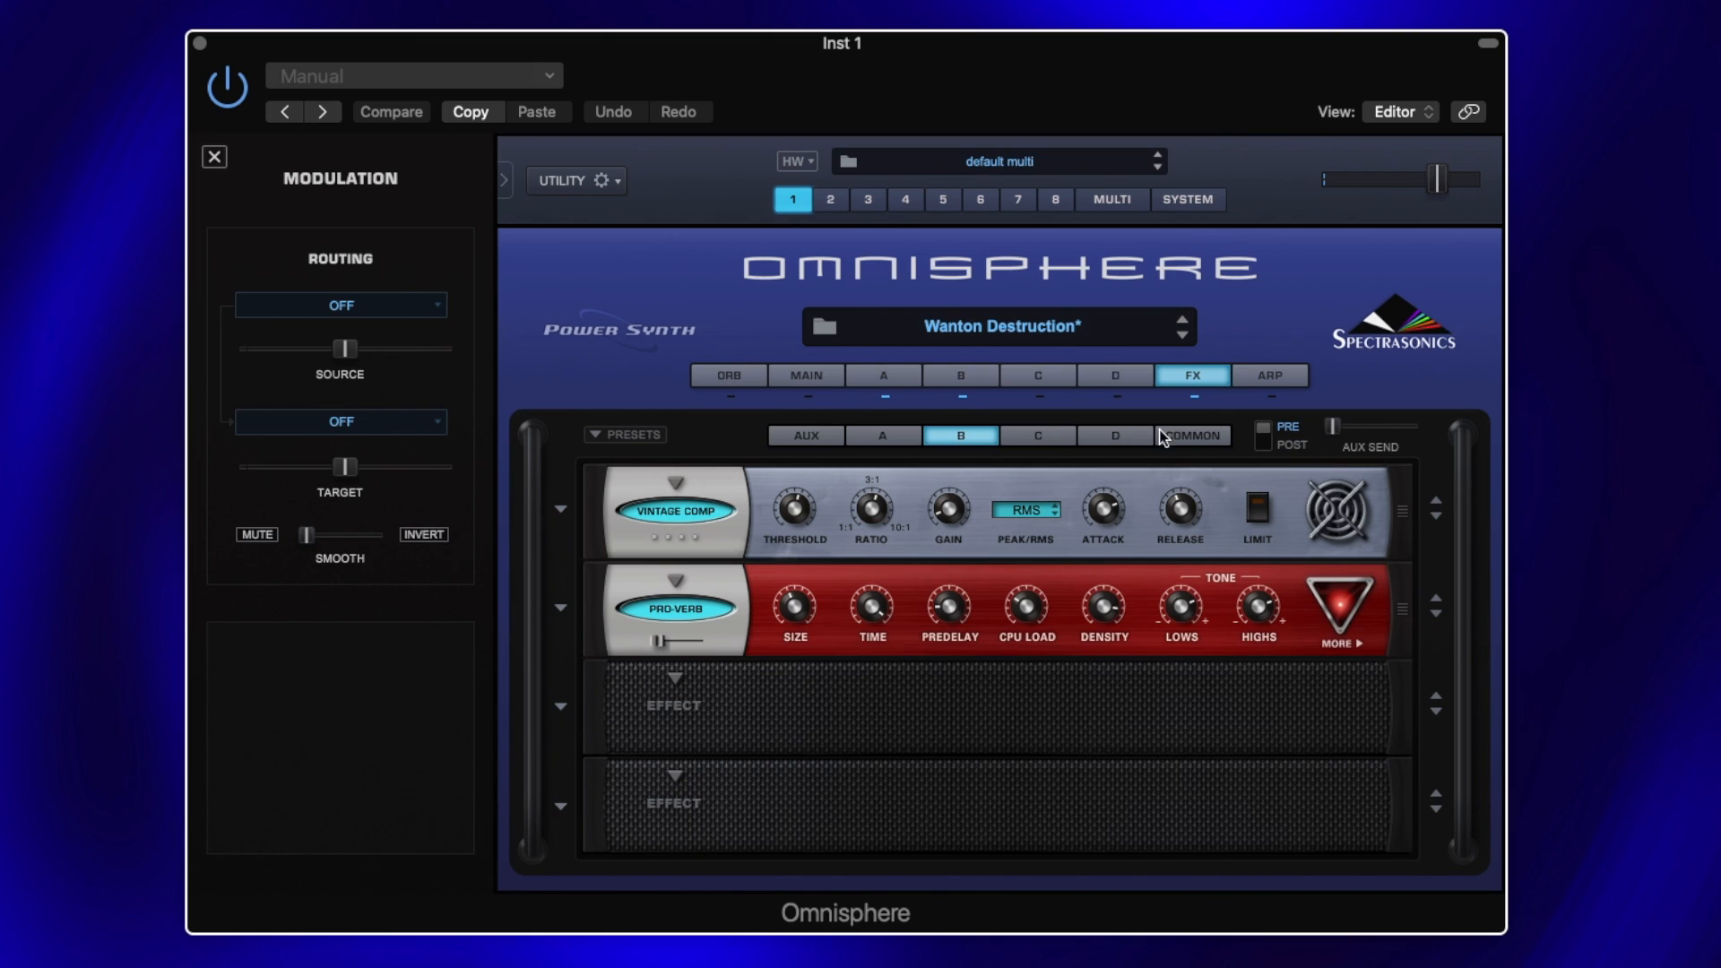
left_click(884, 428)
Step: Enable the EZ-Phaser, Chorus Echo and Pro-Verb effects in the aux rack
left_click(820, 434)
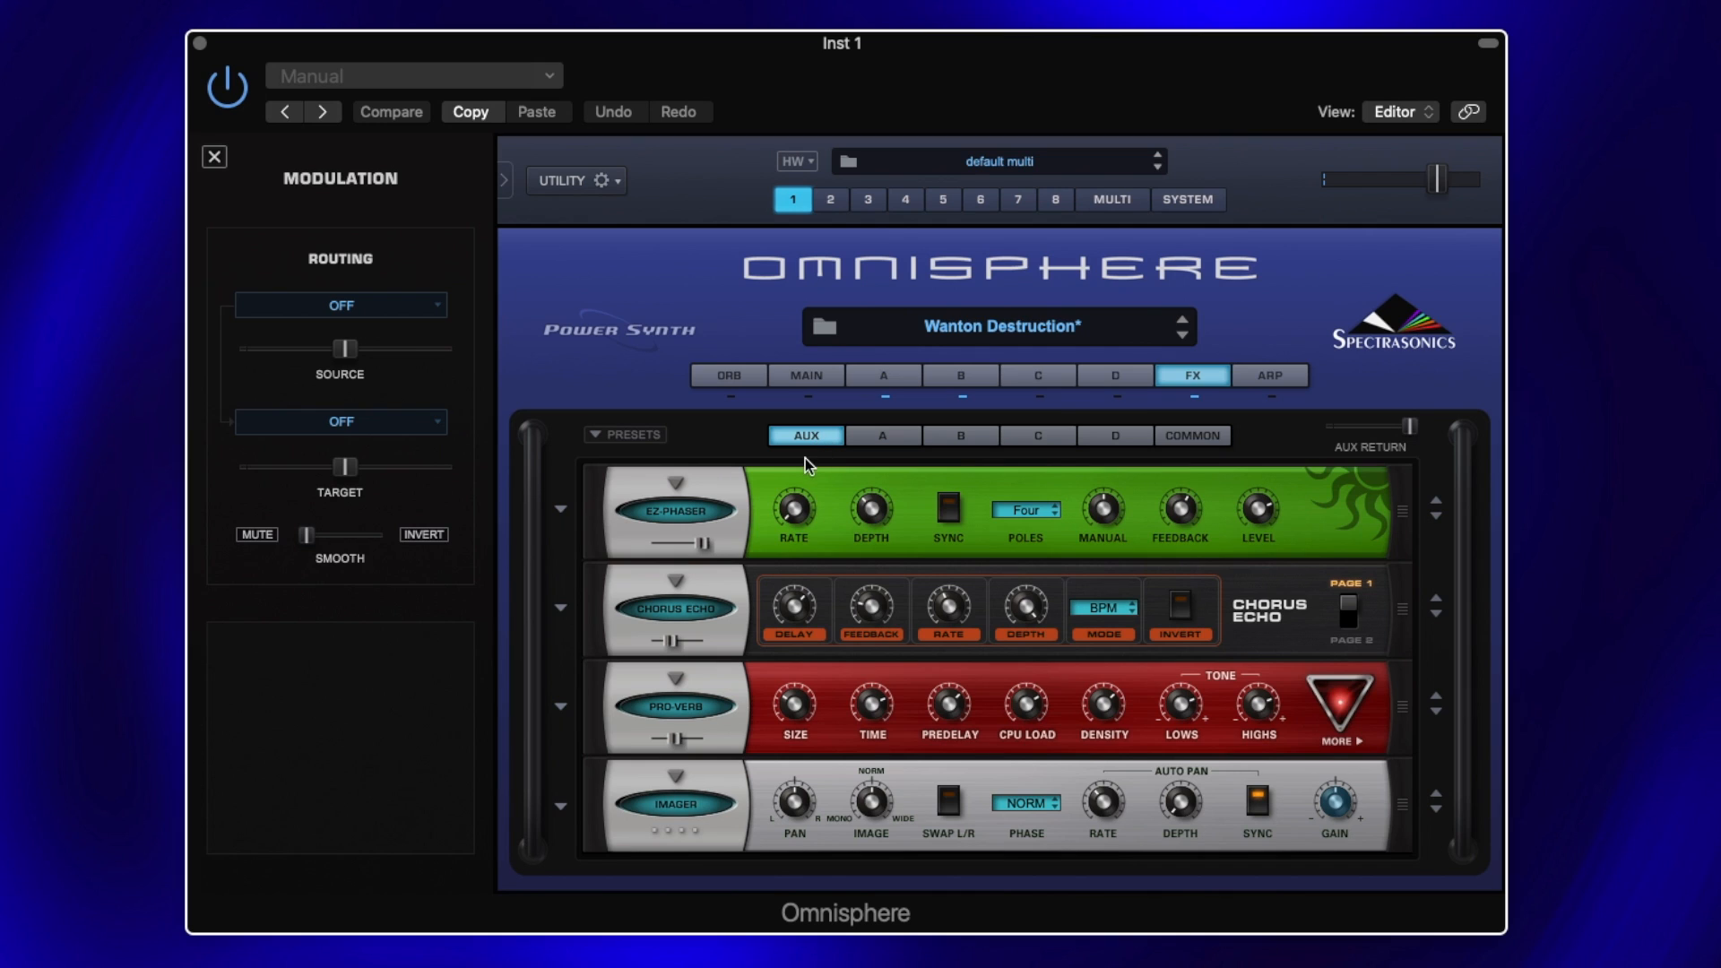
left_click(691, 510)
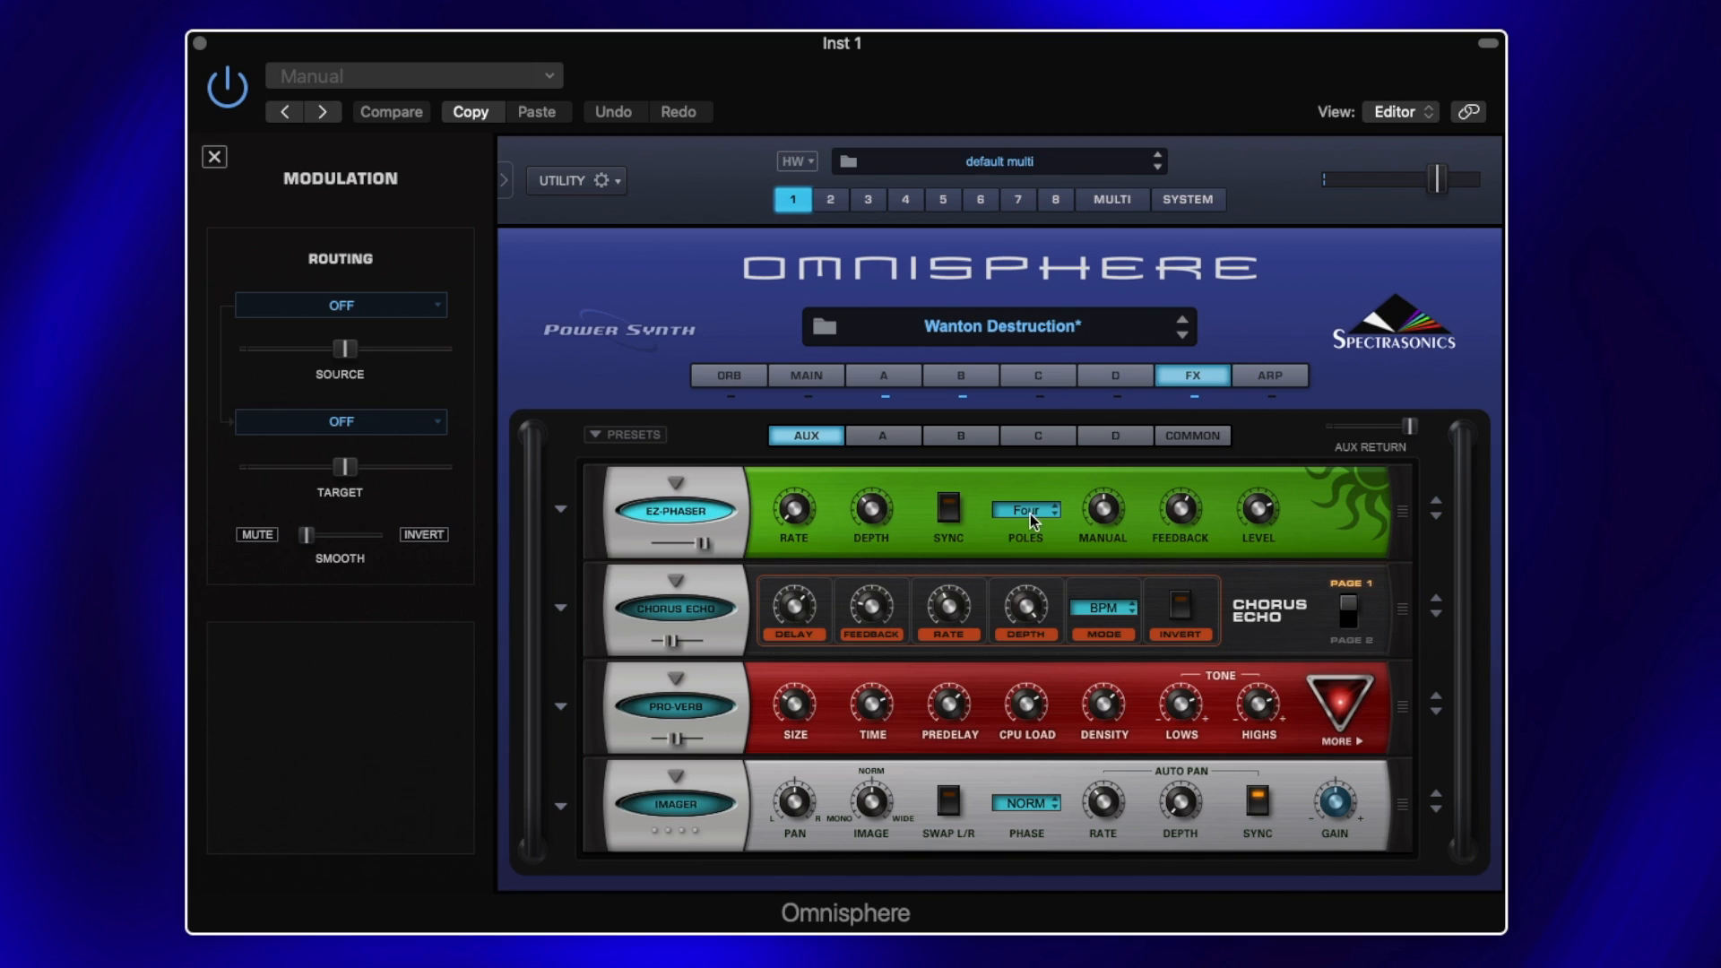
left_click(703, 612)
mouse_move(670, 639)
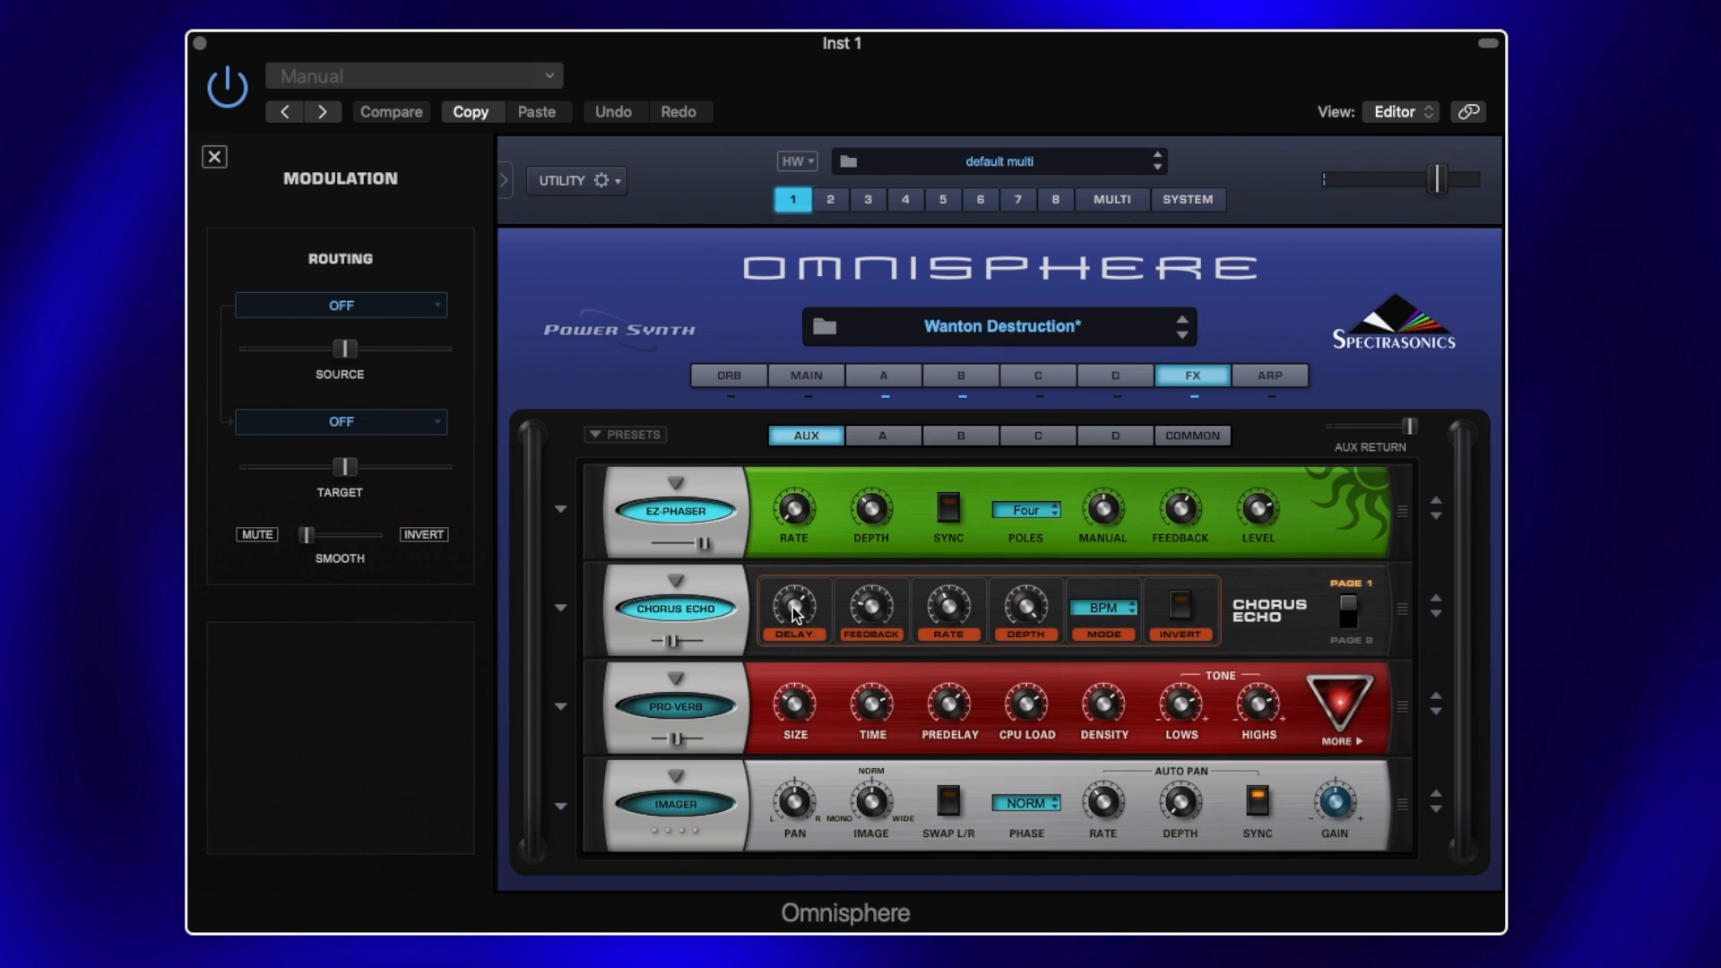
mouse_move(794, 613)
mouse_move(876, 612)
left_click(696, 705)
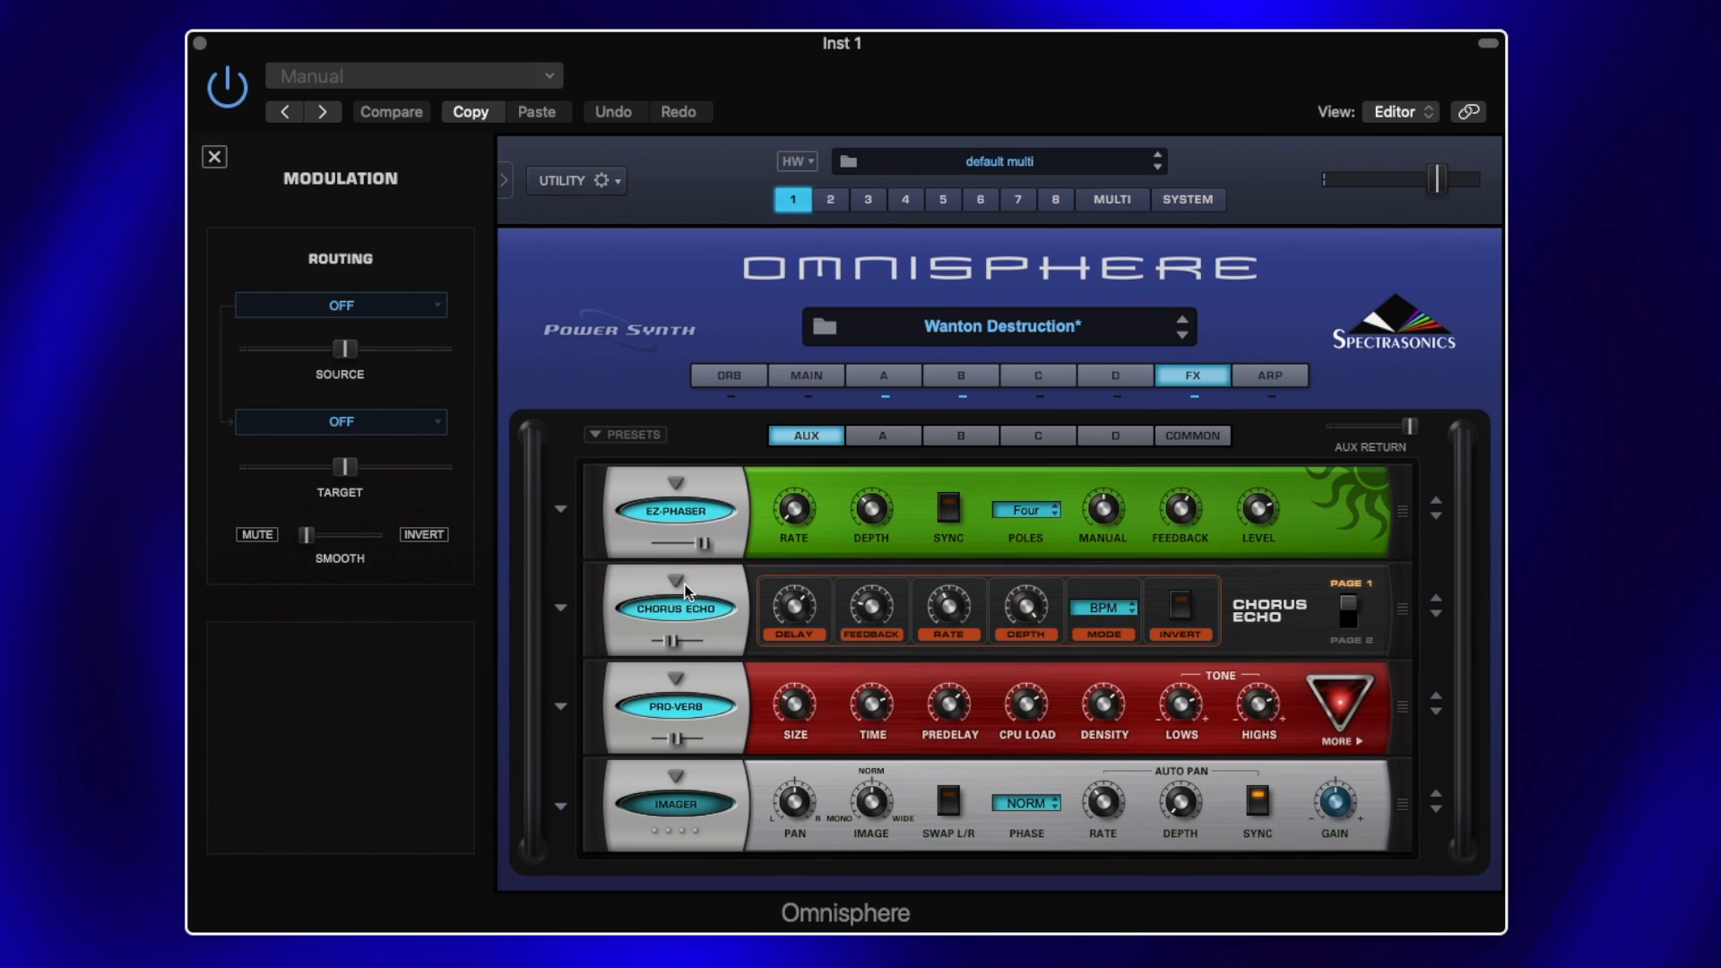
Step: Audition the aux rack by bypassing Chorus Echo and Pro-Verb and re-enabling them one at a time
left_click(690, 608)
left_click(696, 707)
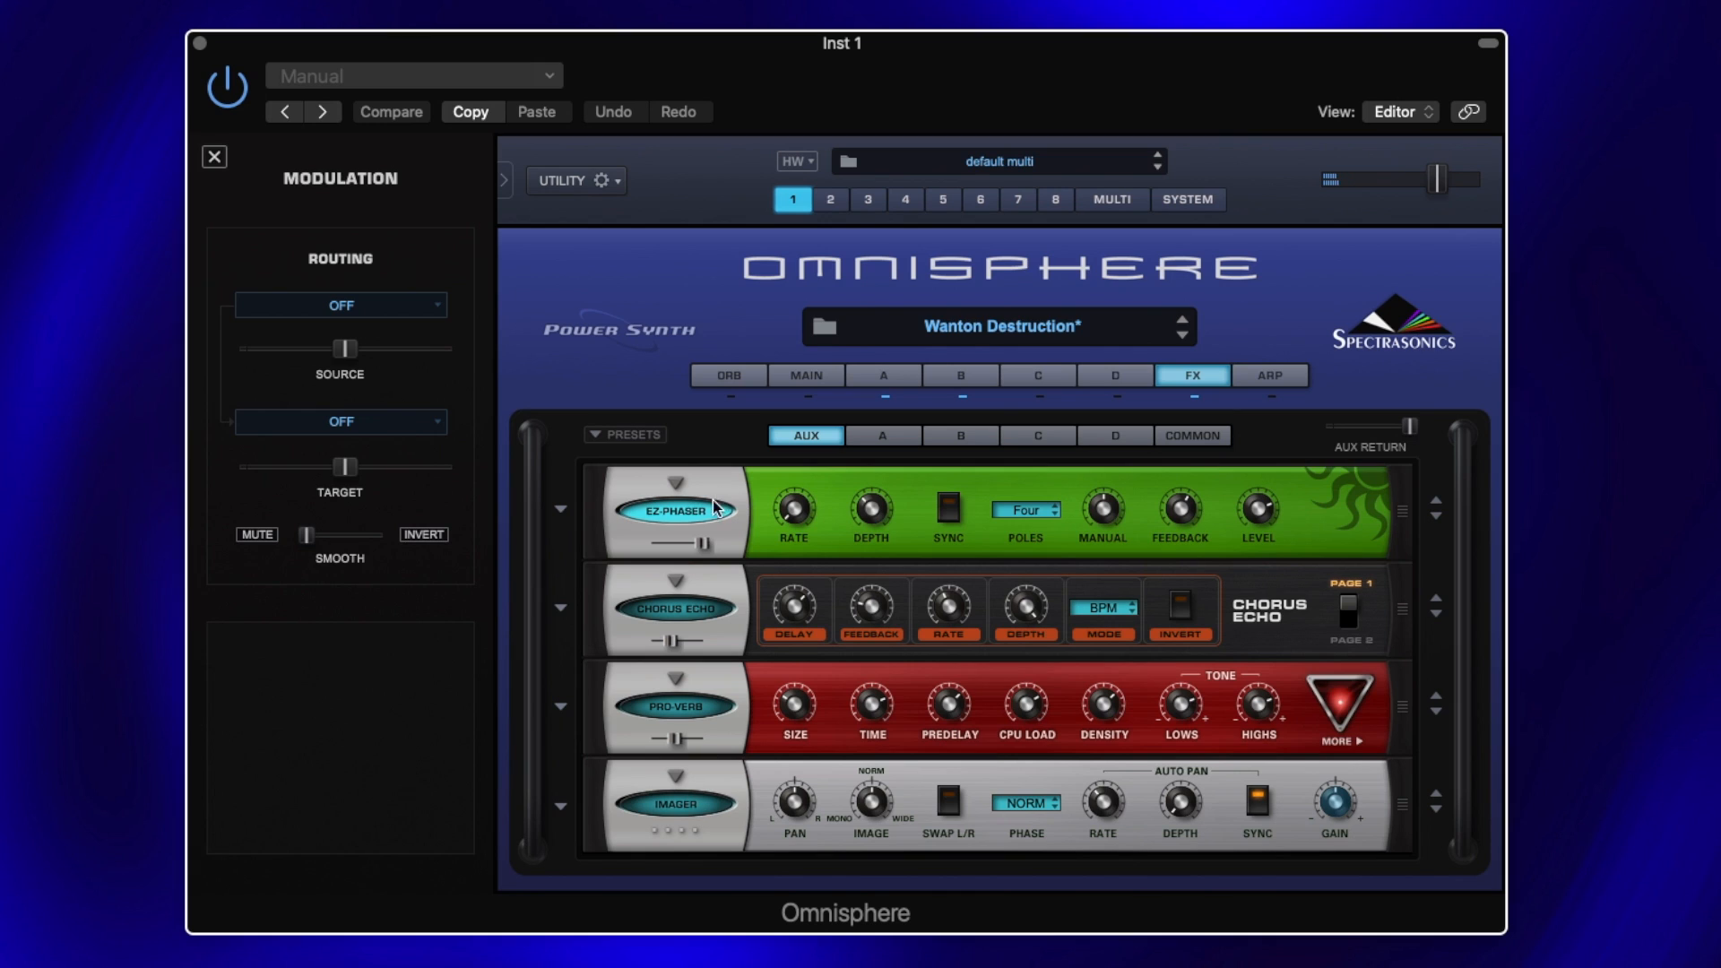
left_click(708, 612)
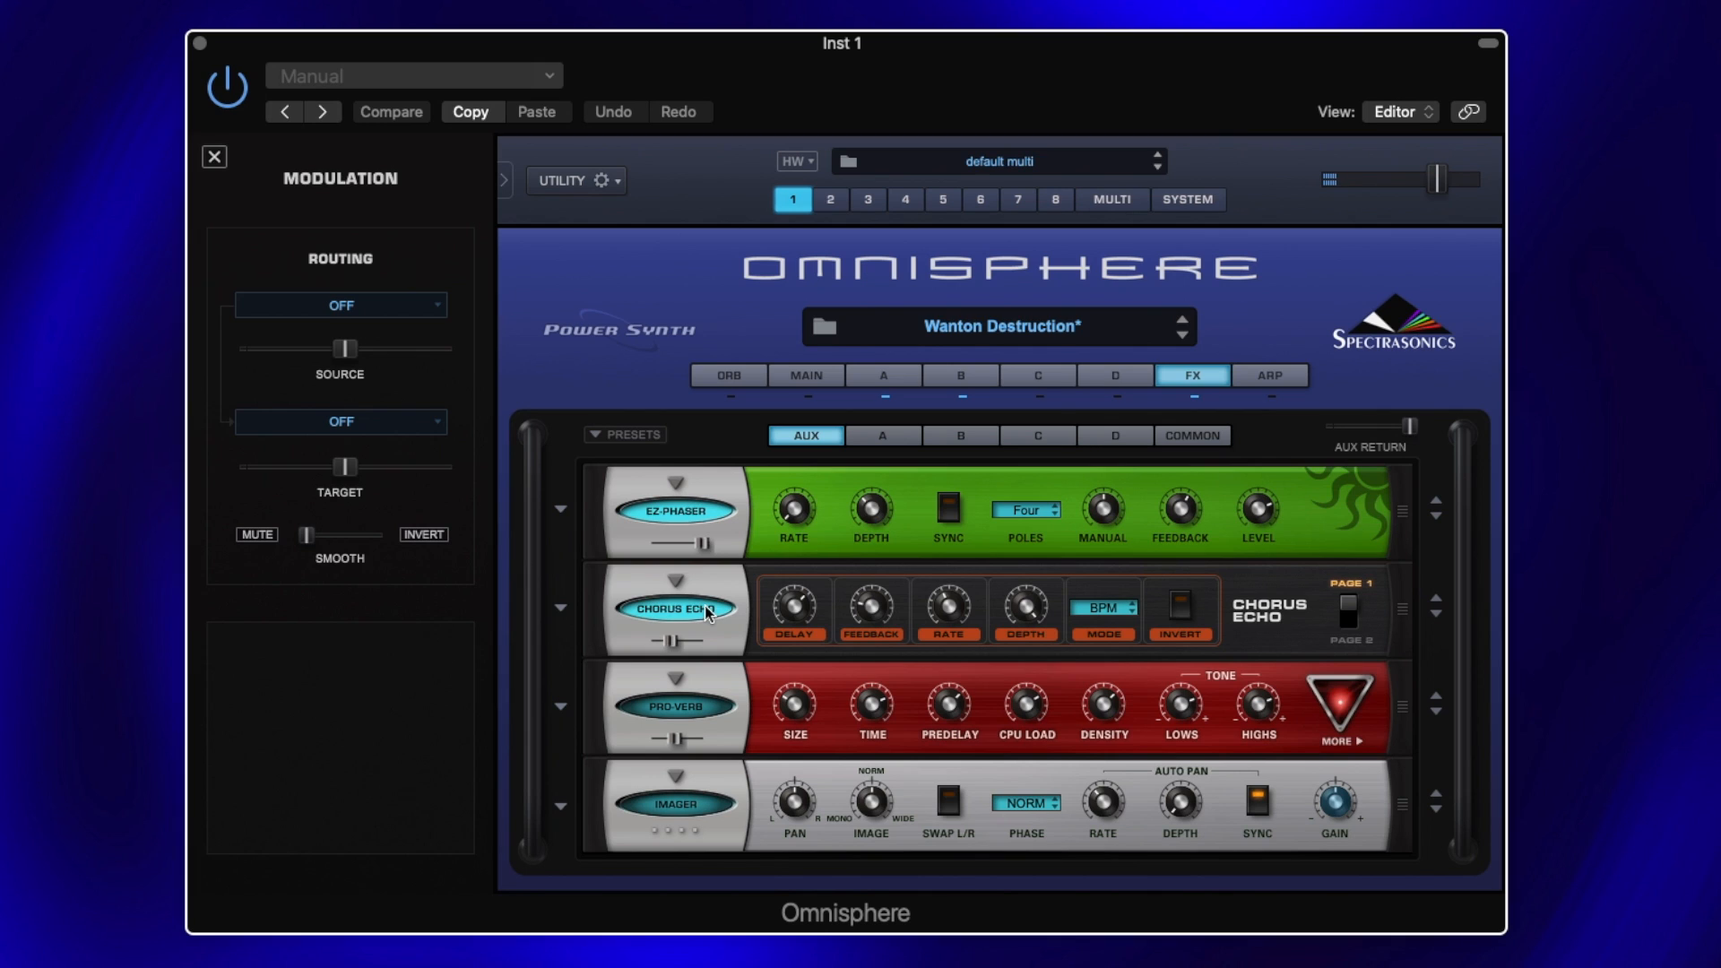
left_click(708, 707)
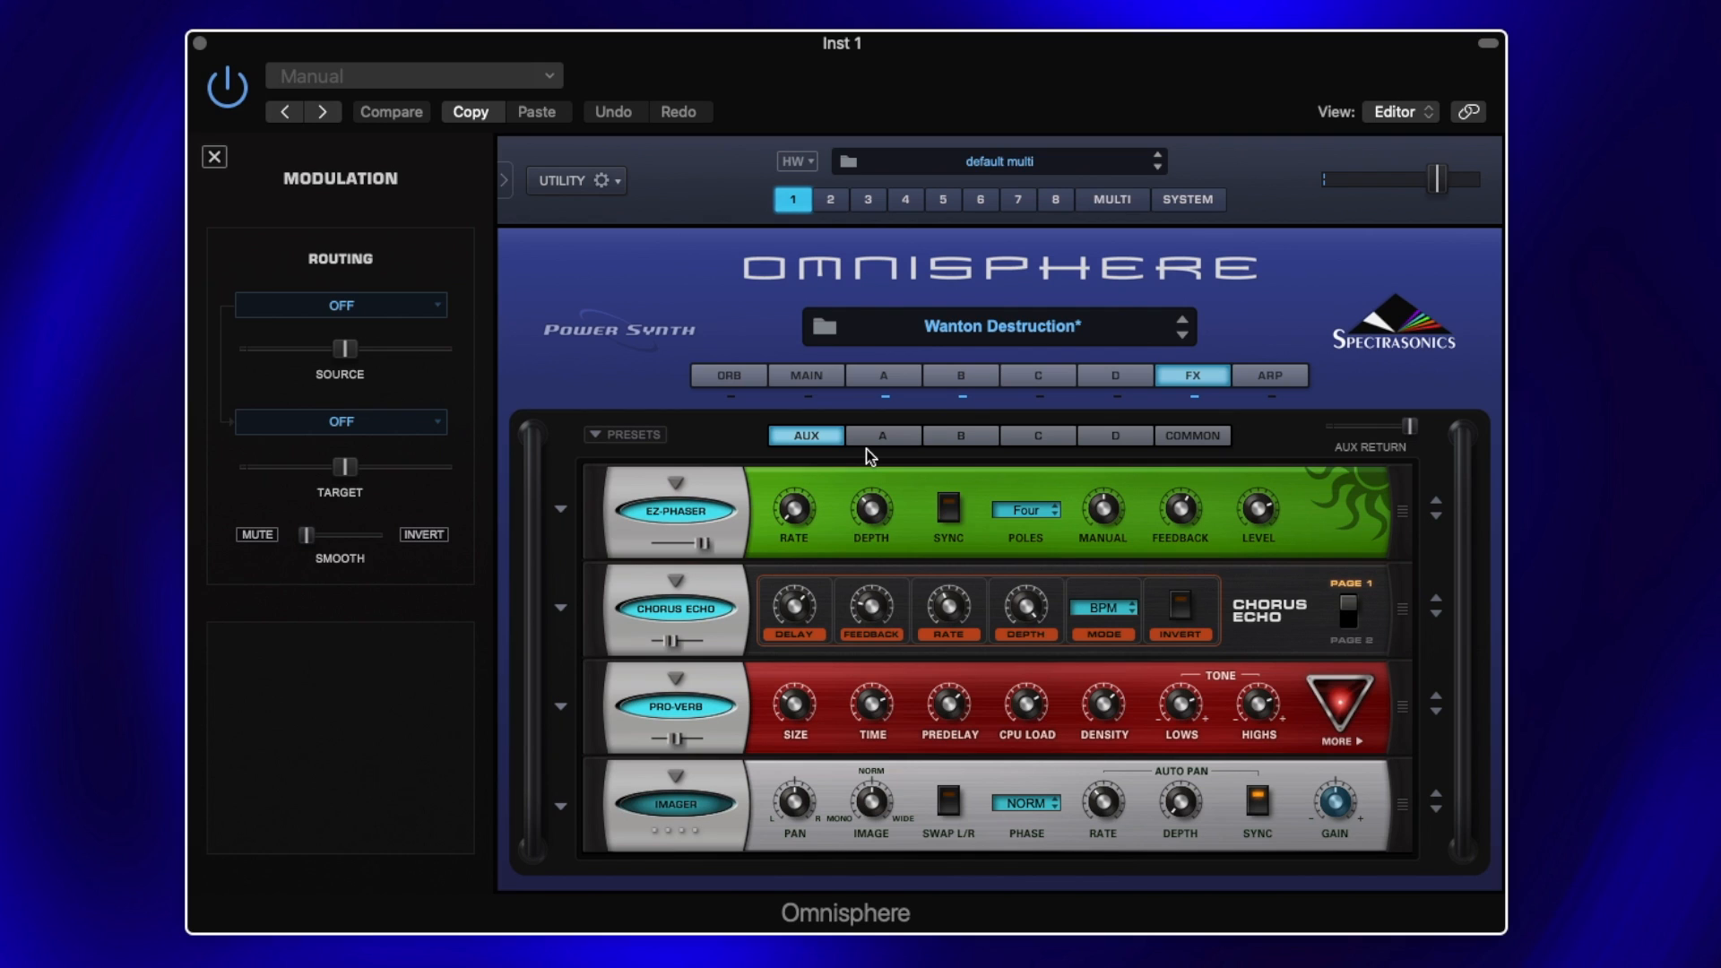
Step: Review layer A's modulation matrix routings and enable the Imager effects in both the aux and common racks
left_click(884, 380)
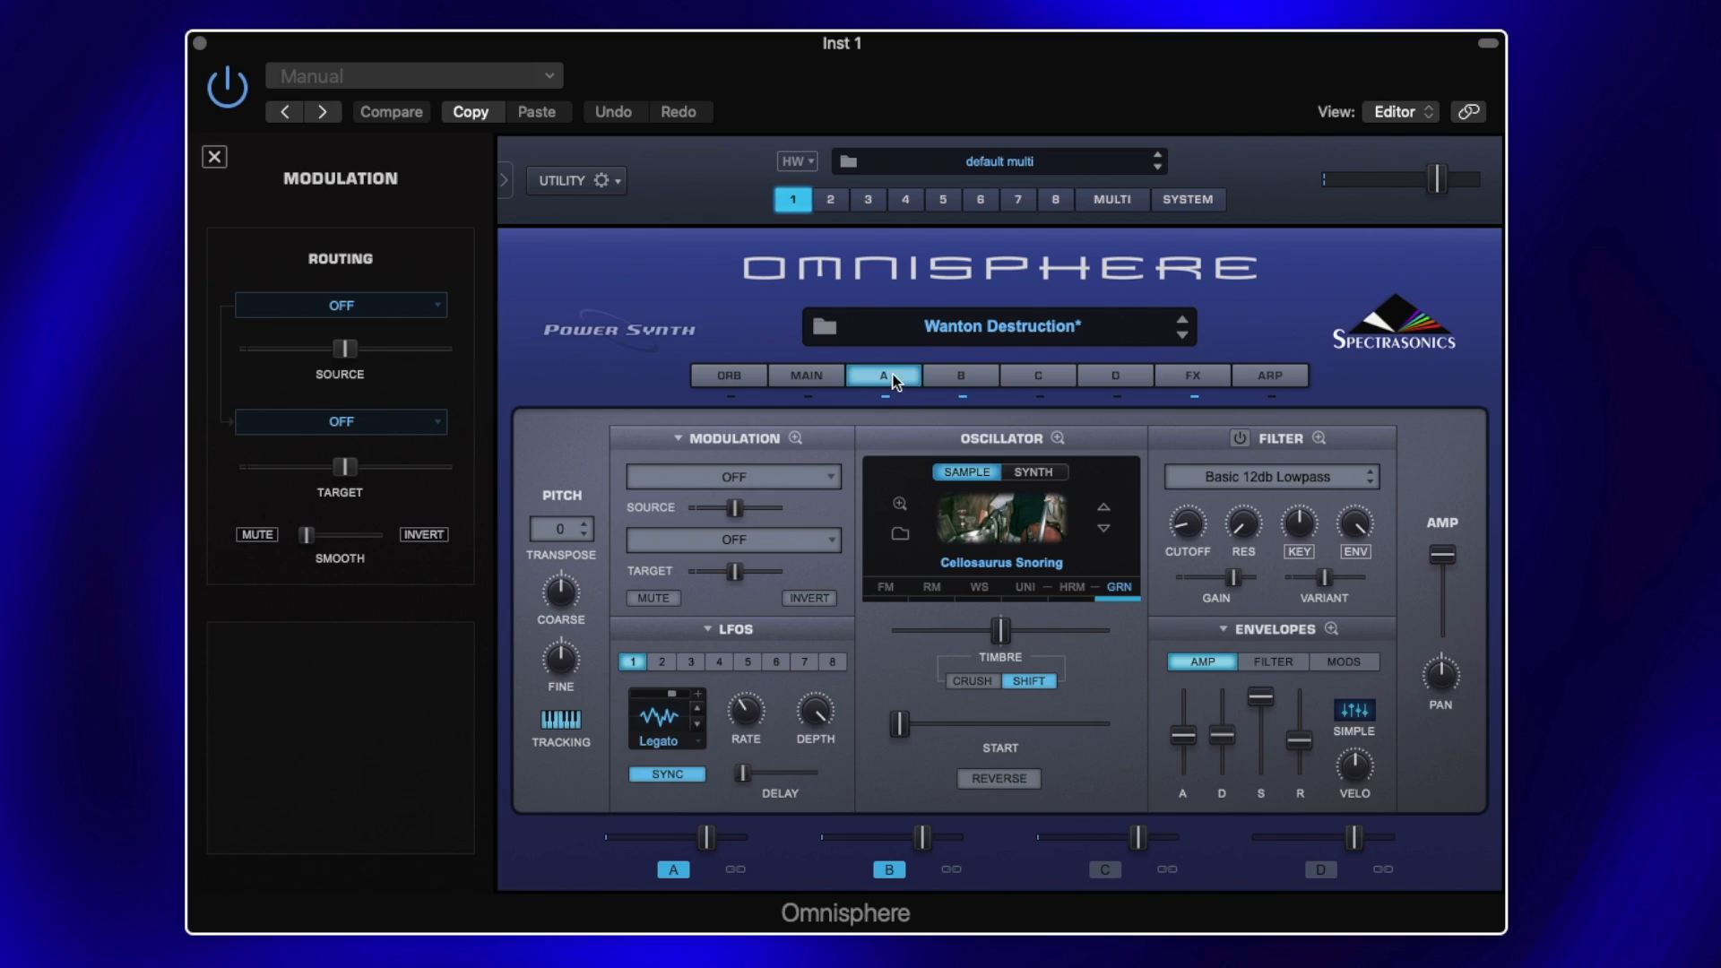
left_click(794, 439)
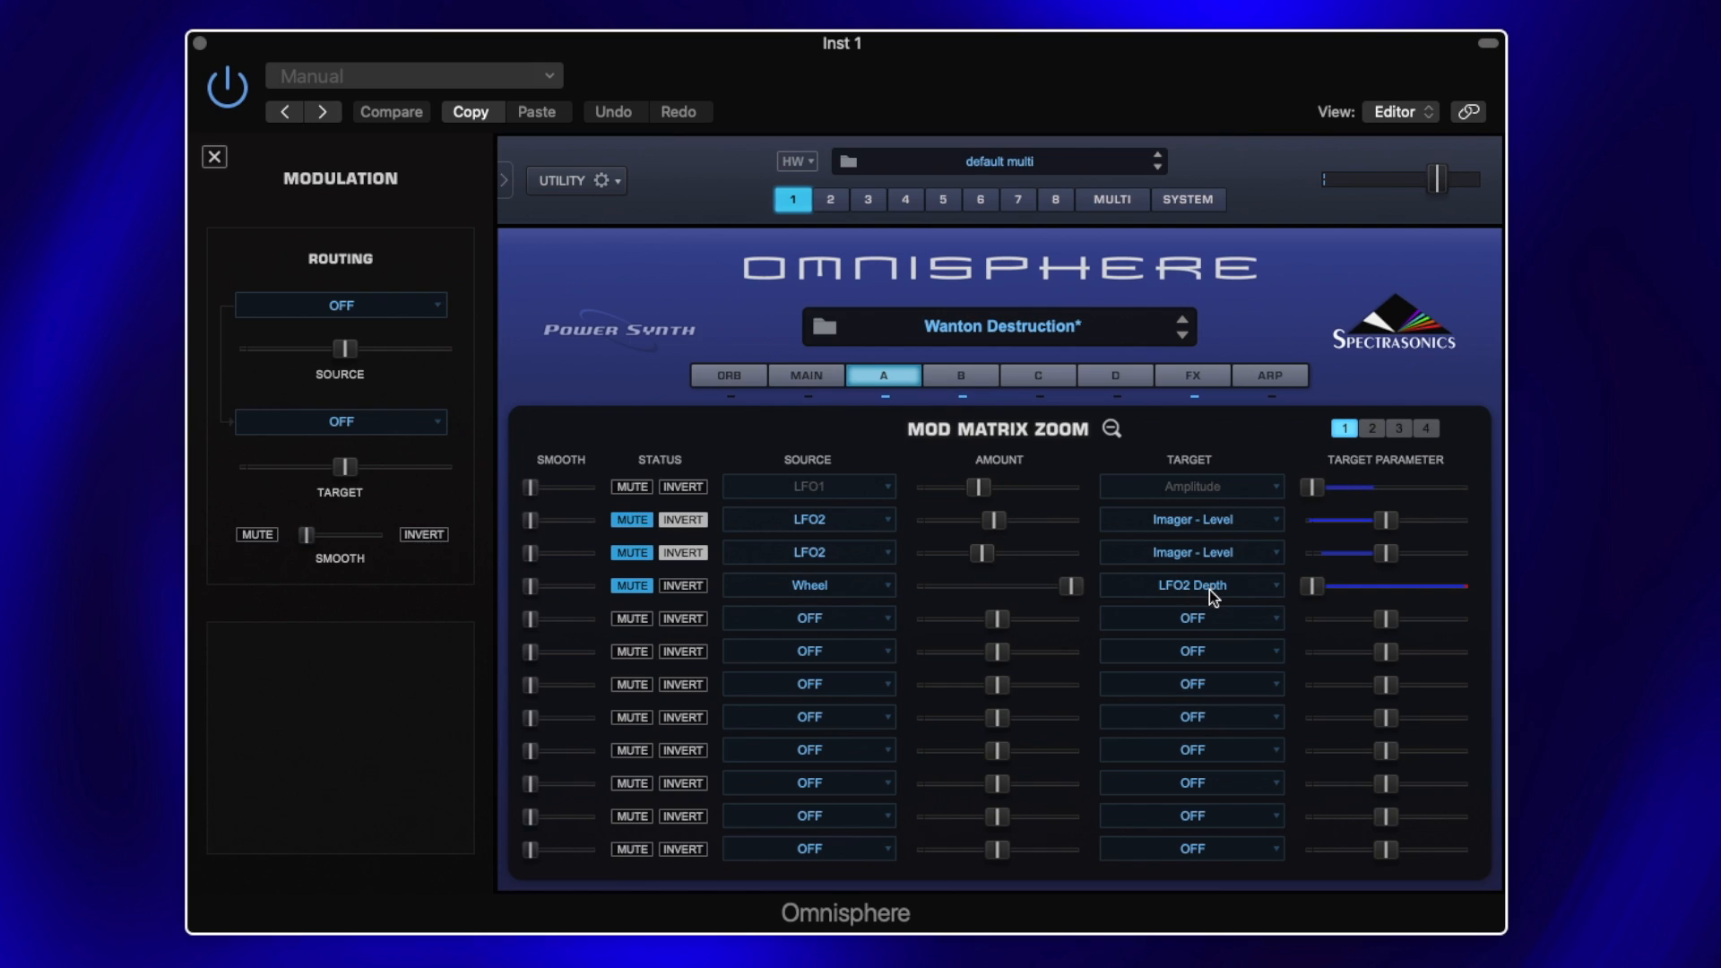
left_click(1196, 379)
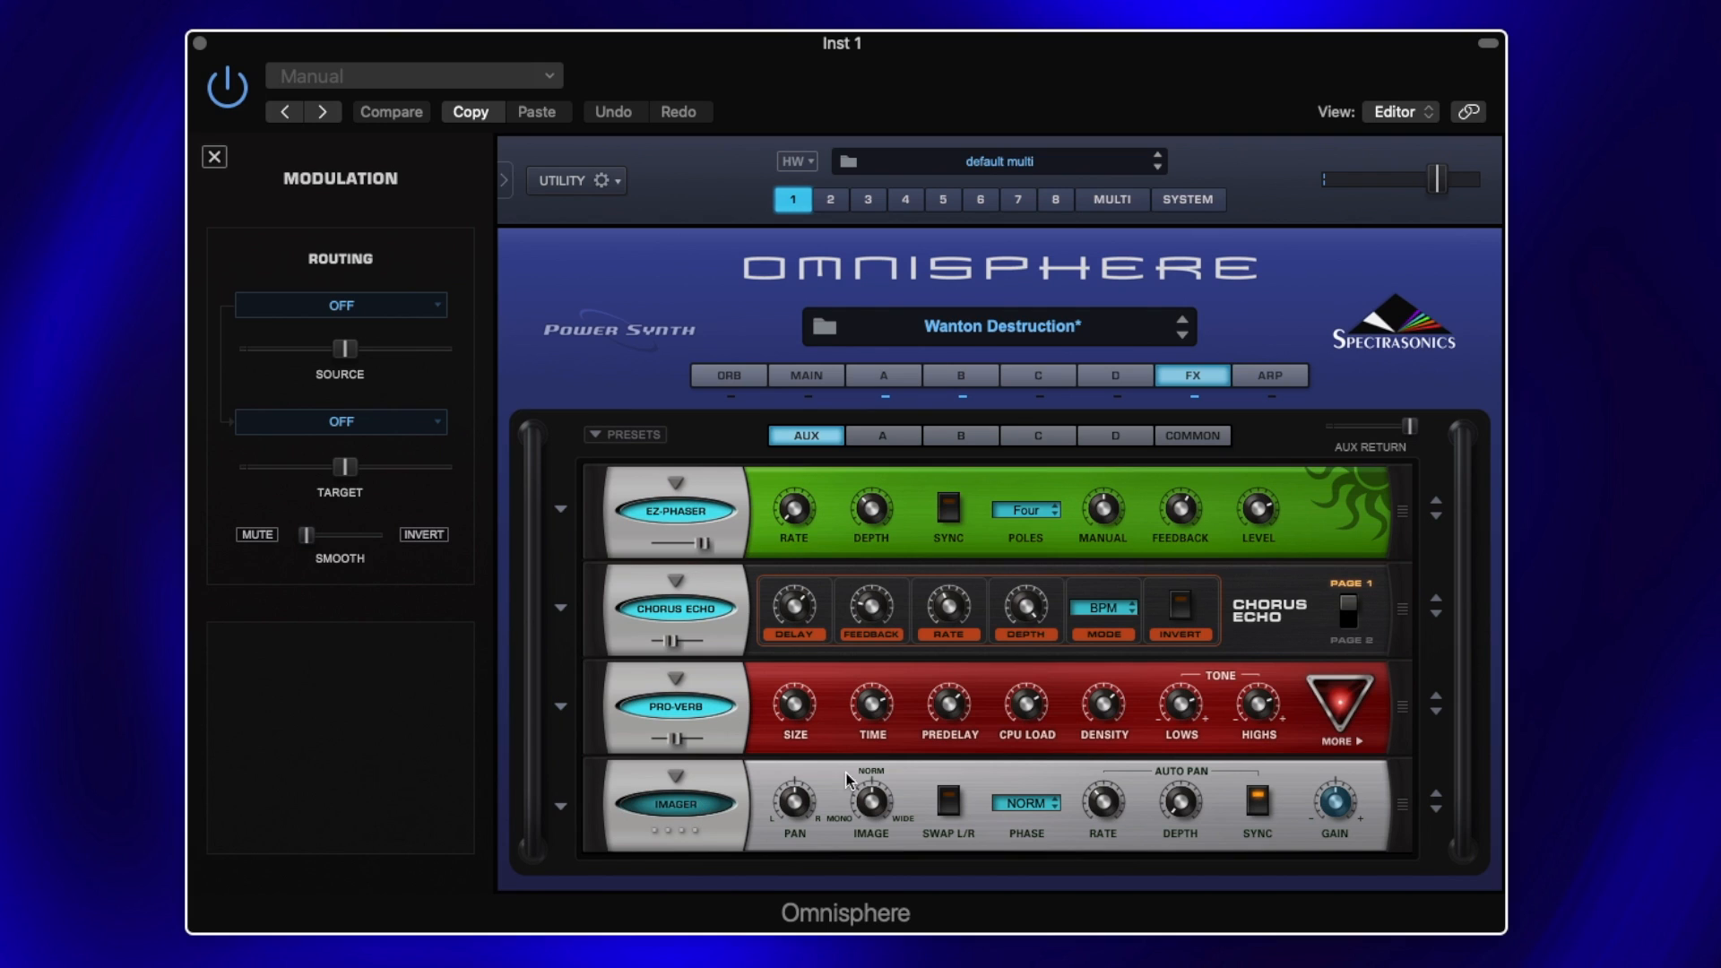
left_click(717, 806)
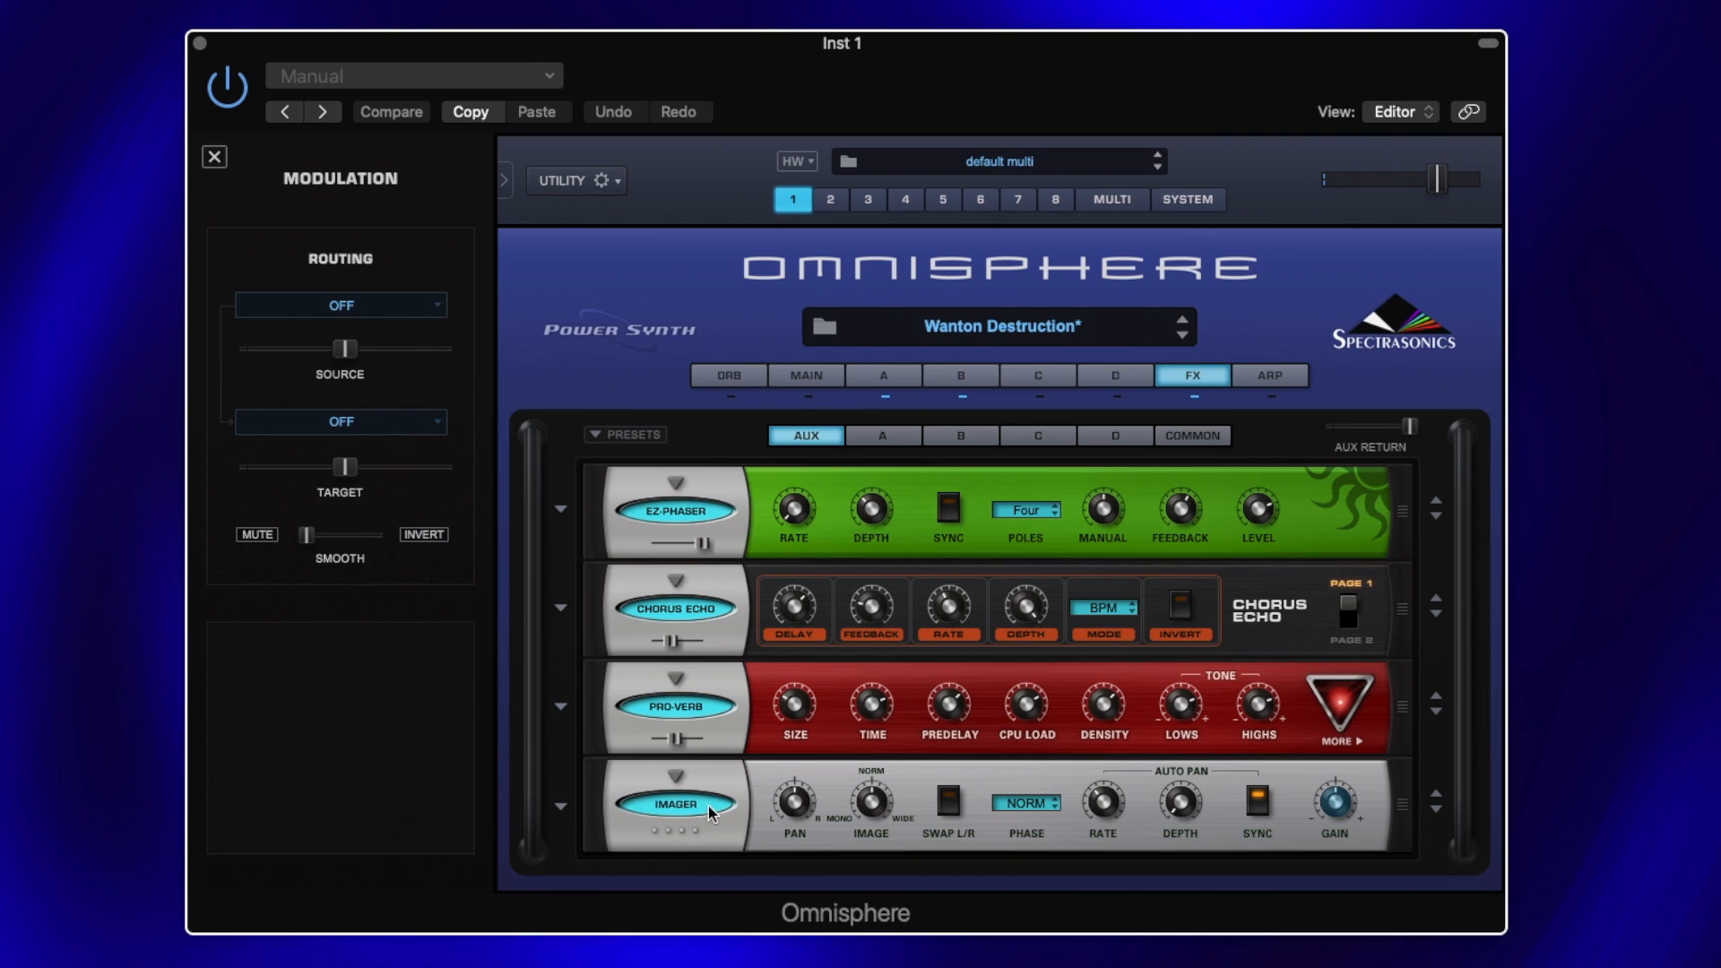
left_click(1182, 436)
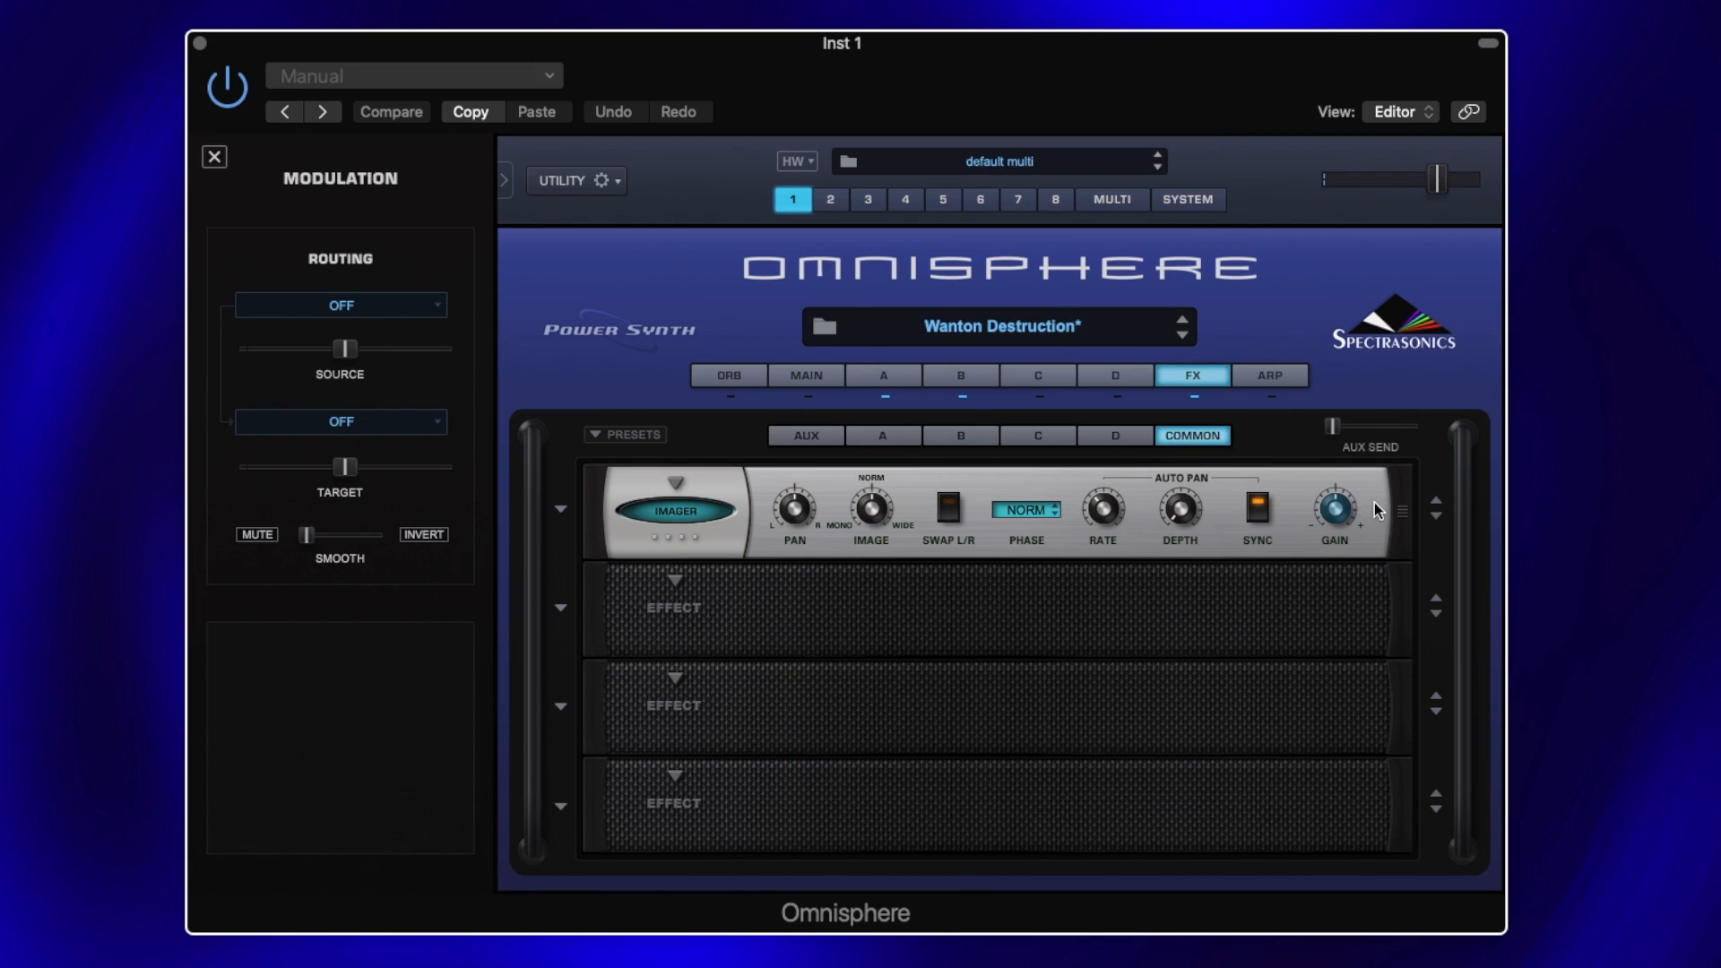
left_click(674, 513)
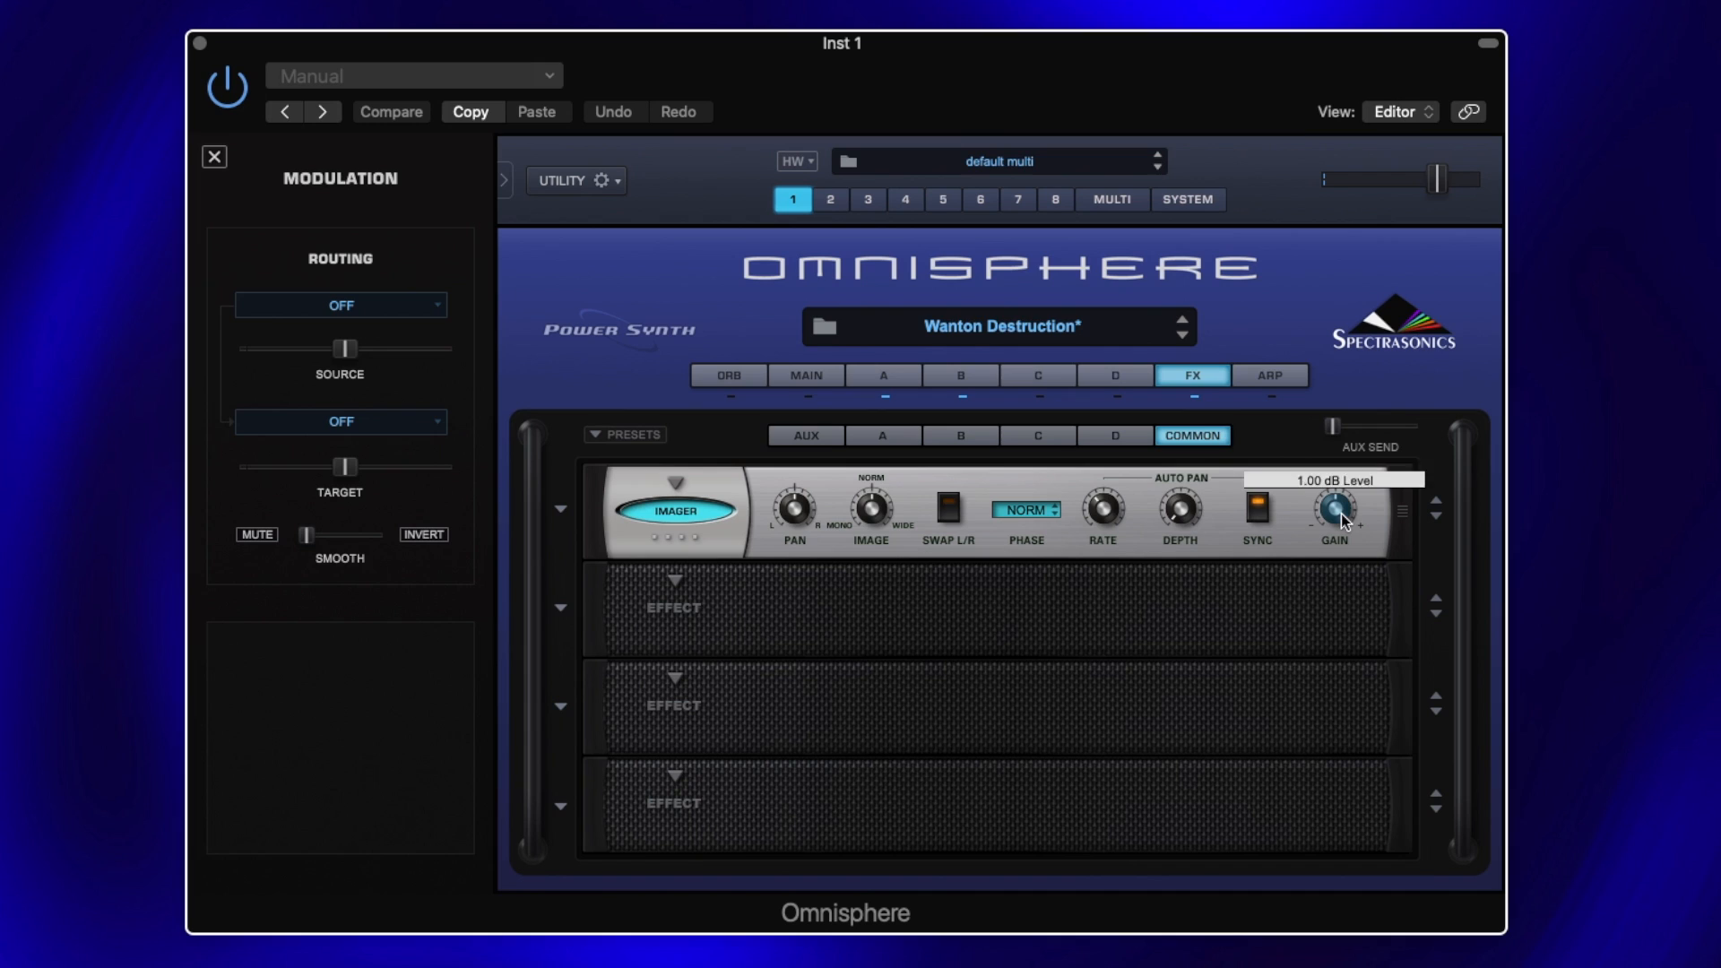
Step: Unmute layer A's two LFO2 to Imager Level routings and the Wheel to LFO2 Depth routing in the modulation matrix
left_click(813, 434)
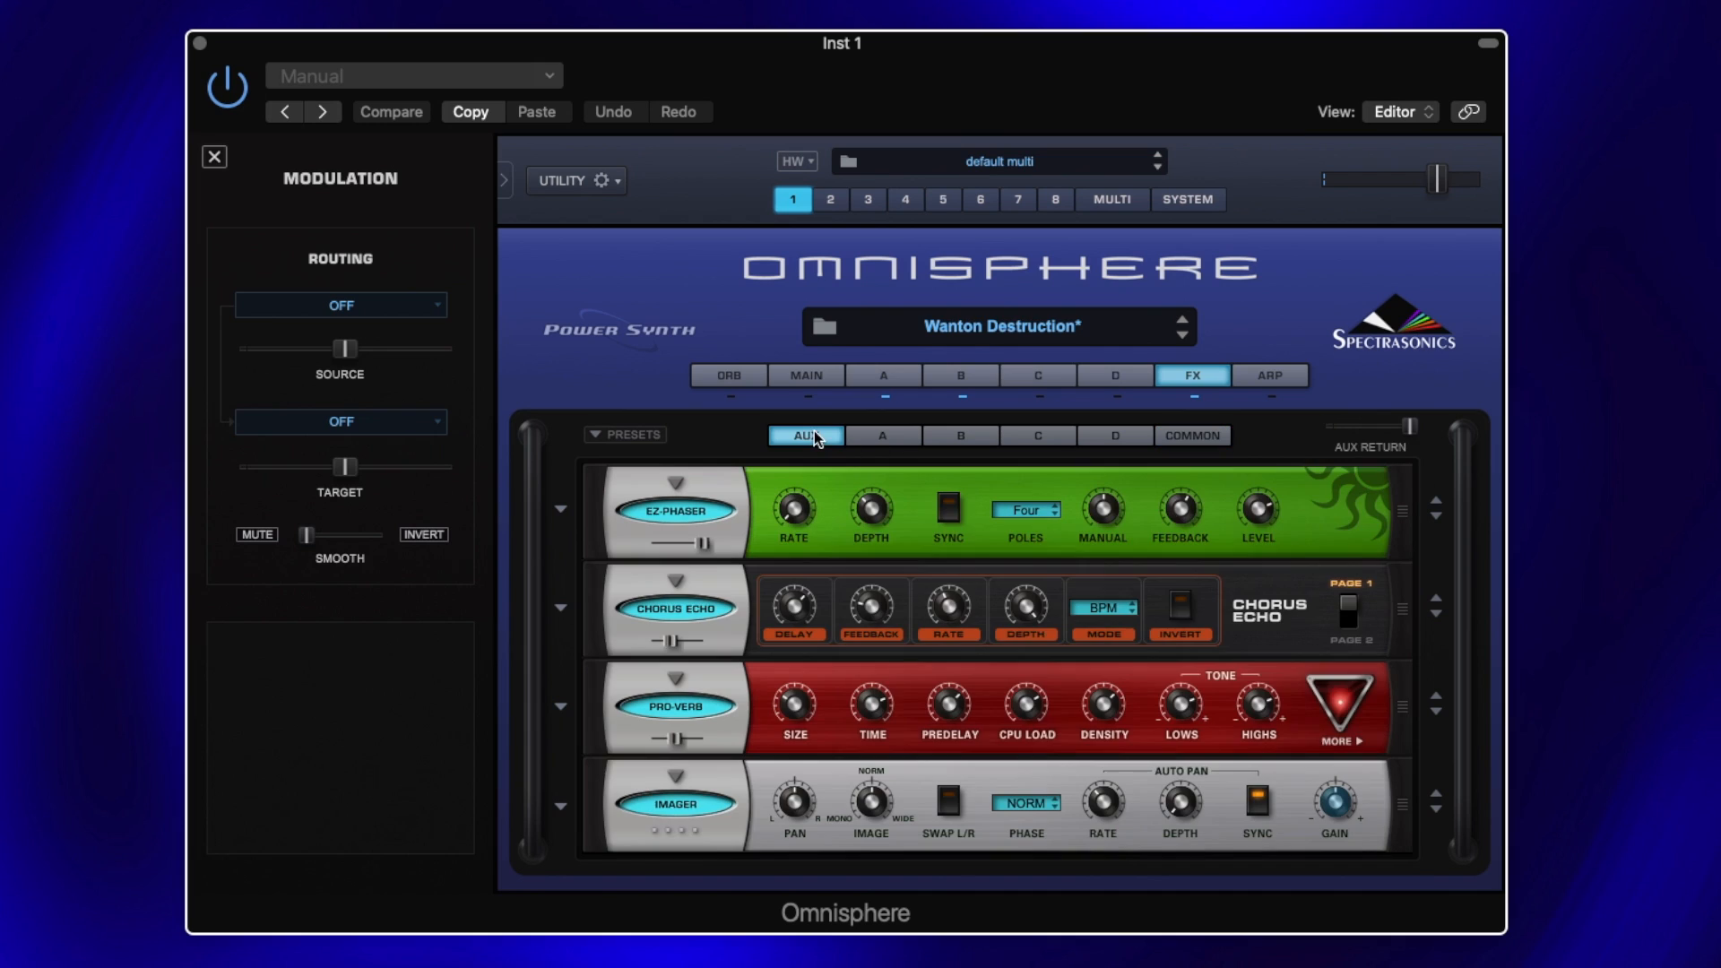
right_click(1336, 800)
left_click(853, 375)
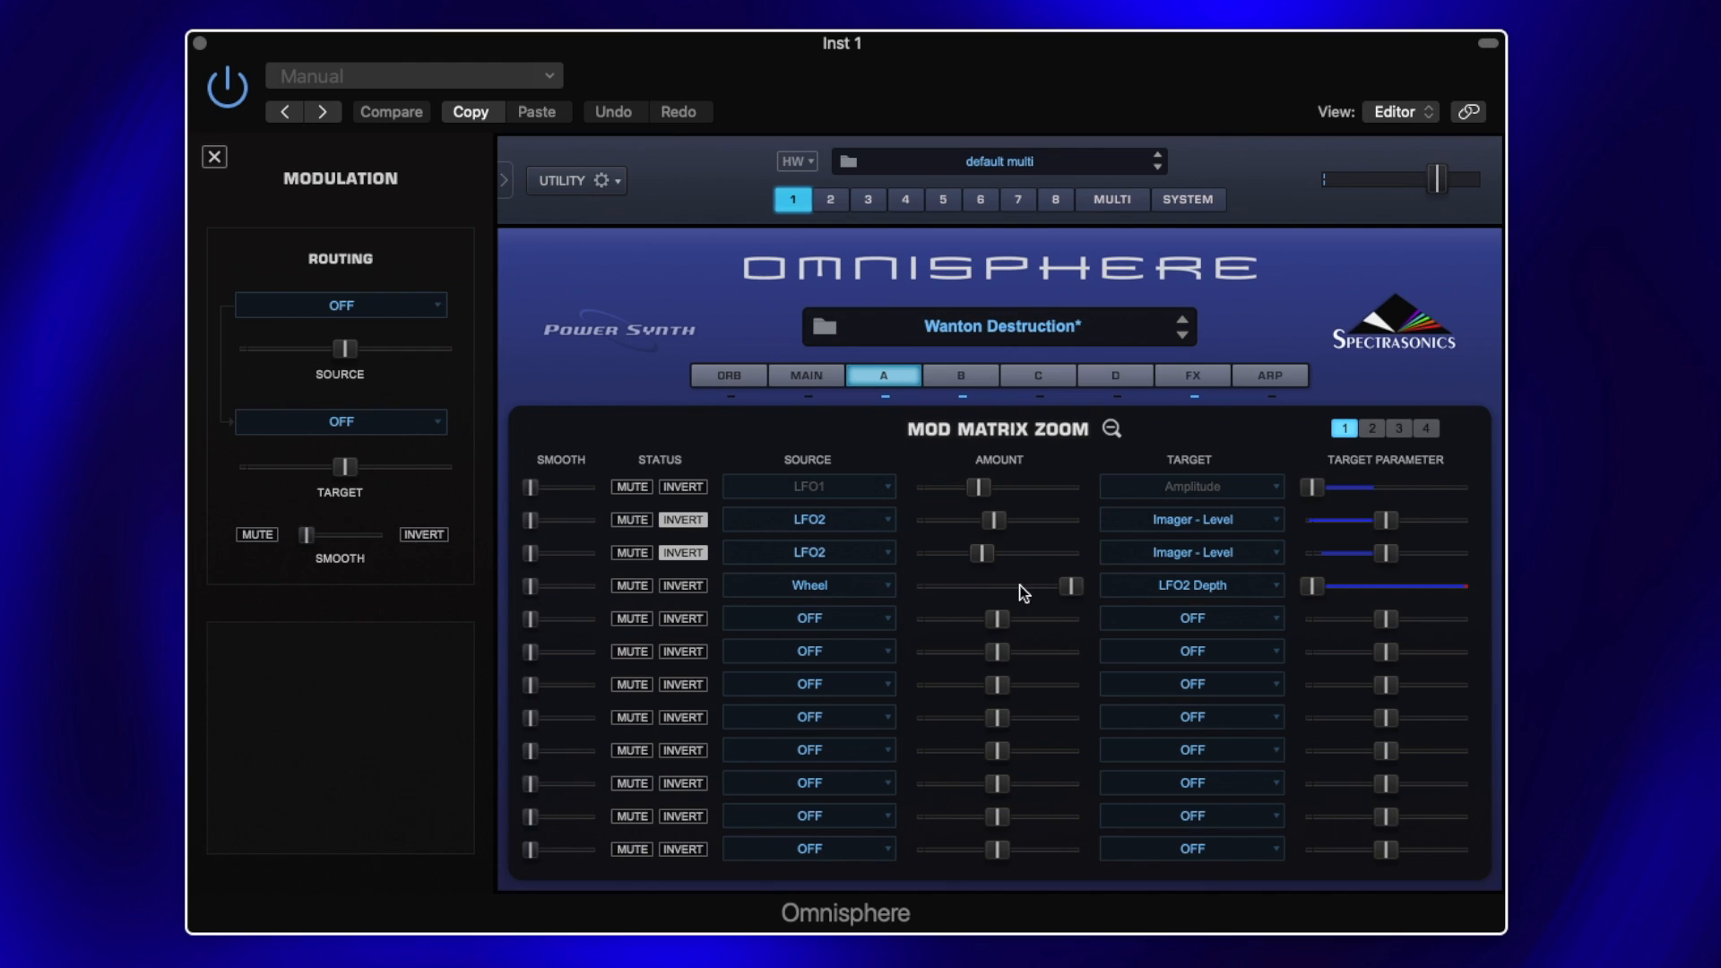
left_click(1113, 427)
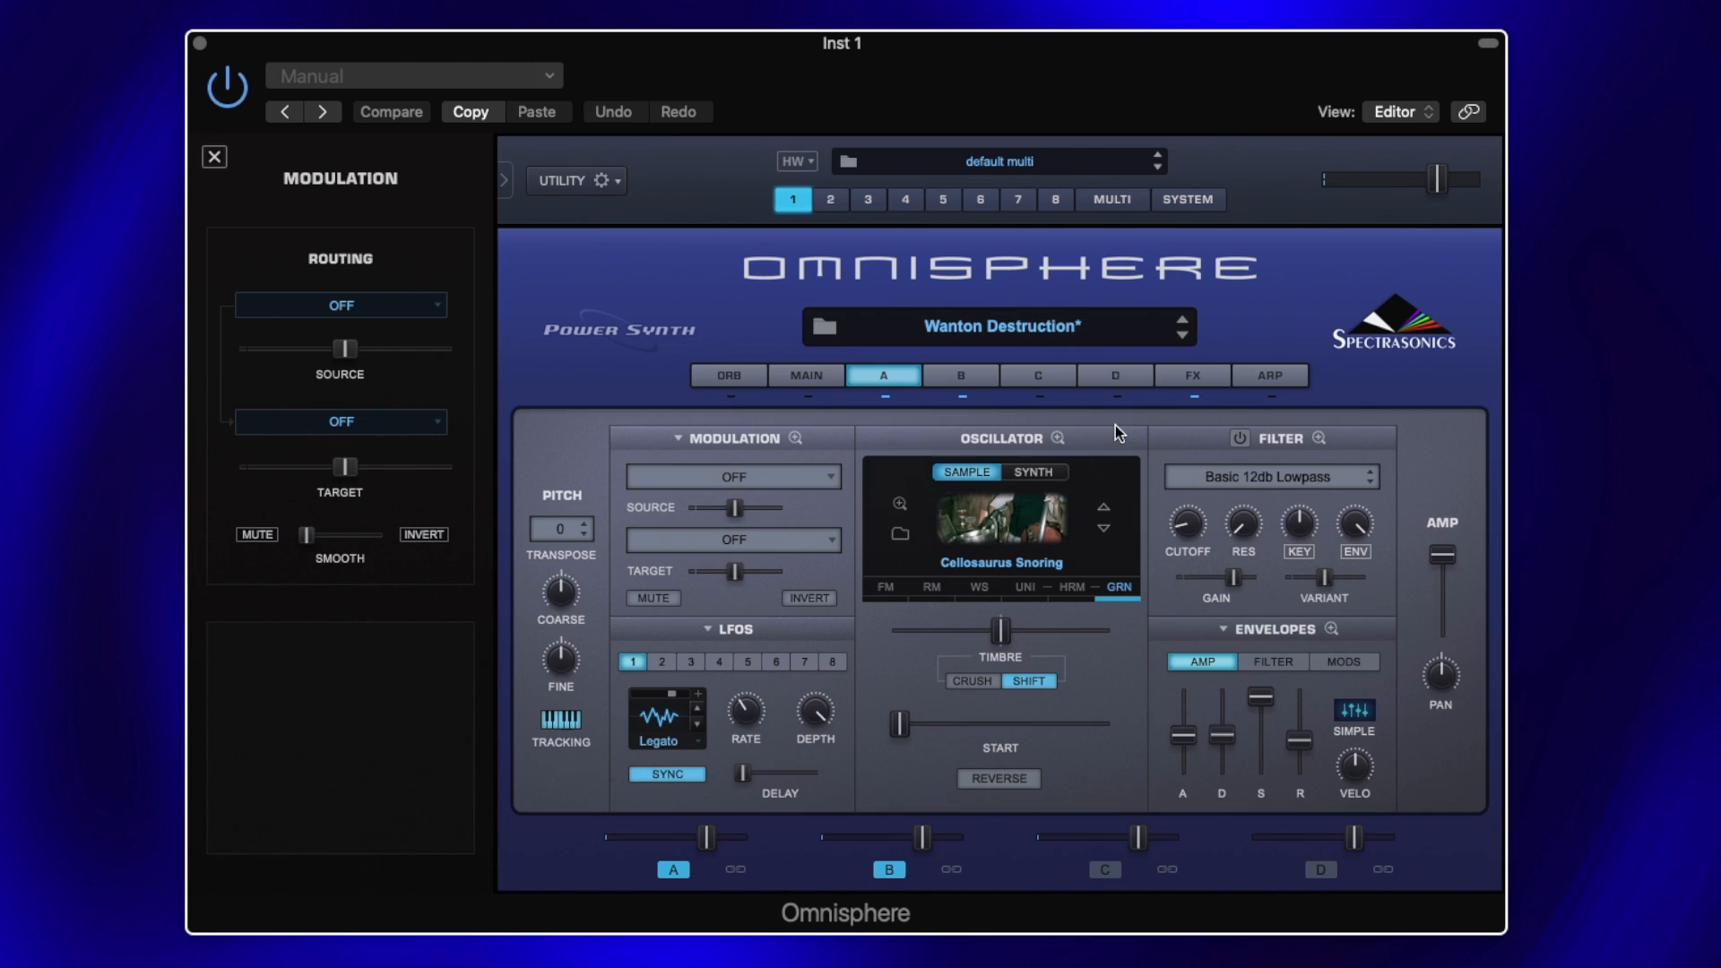
Step: Show the LFO2 modulation on the aux rack Imager's gain and check that LFO's rate and depth
left_click(662, 663)
left_click(1198, 376)
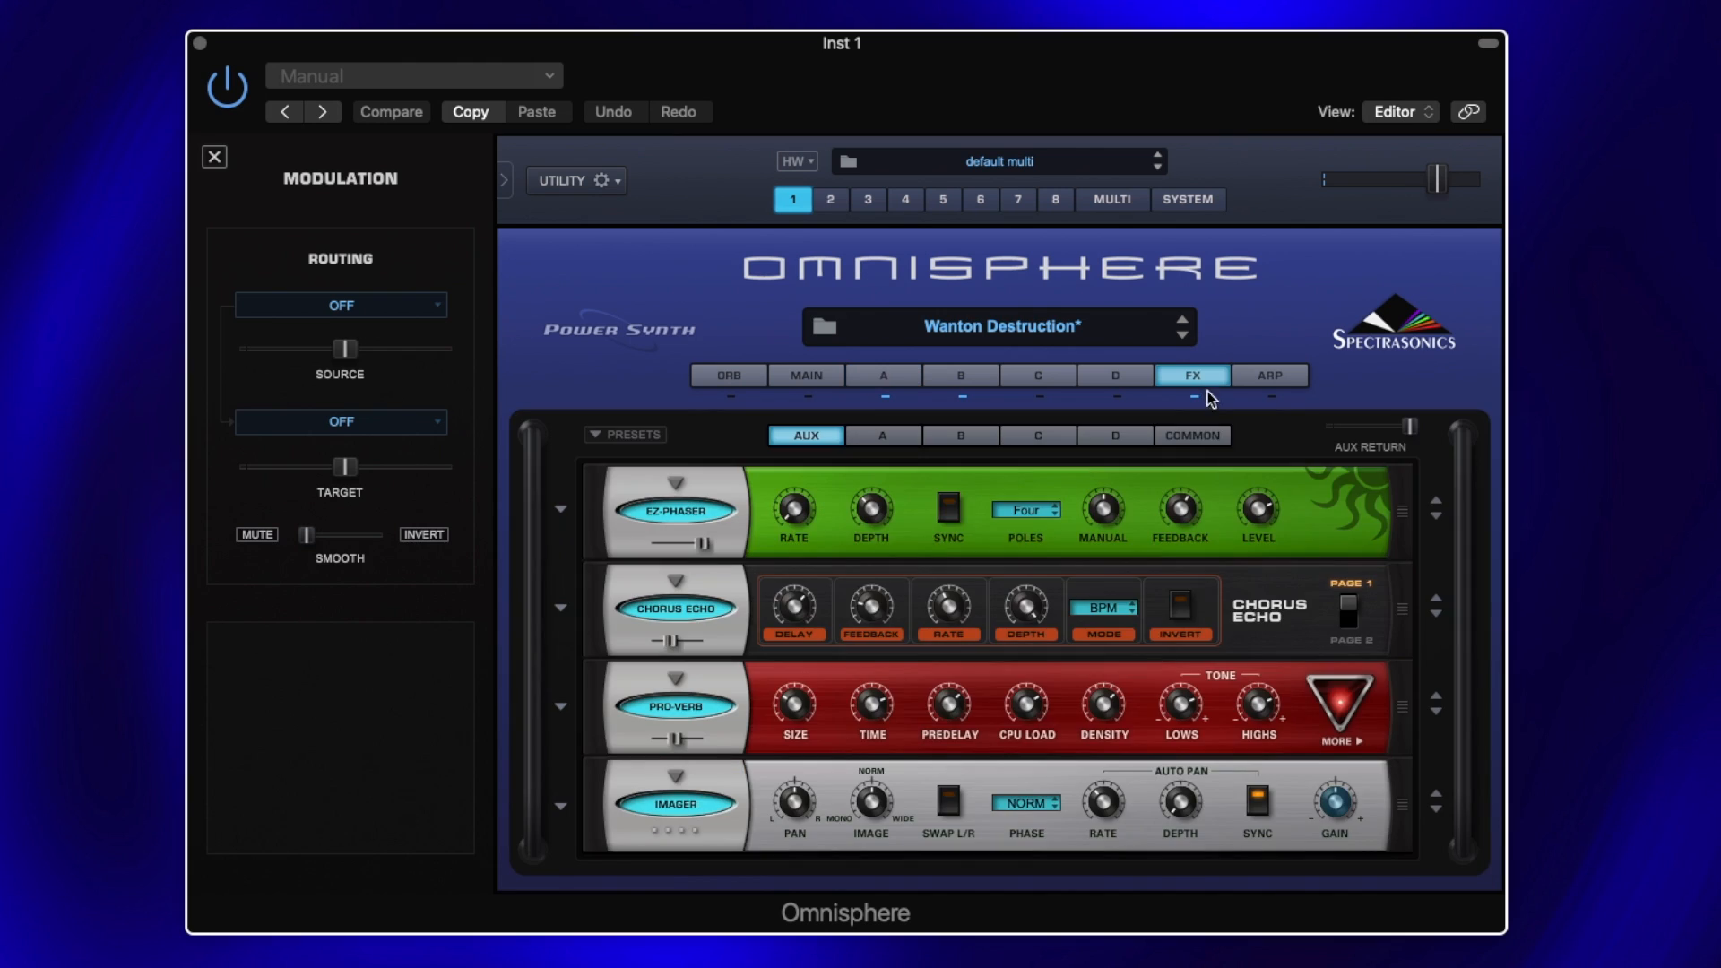
right_click(1342, 802)
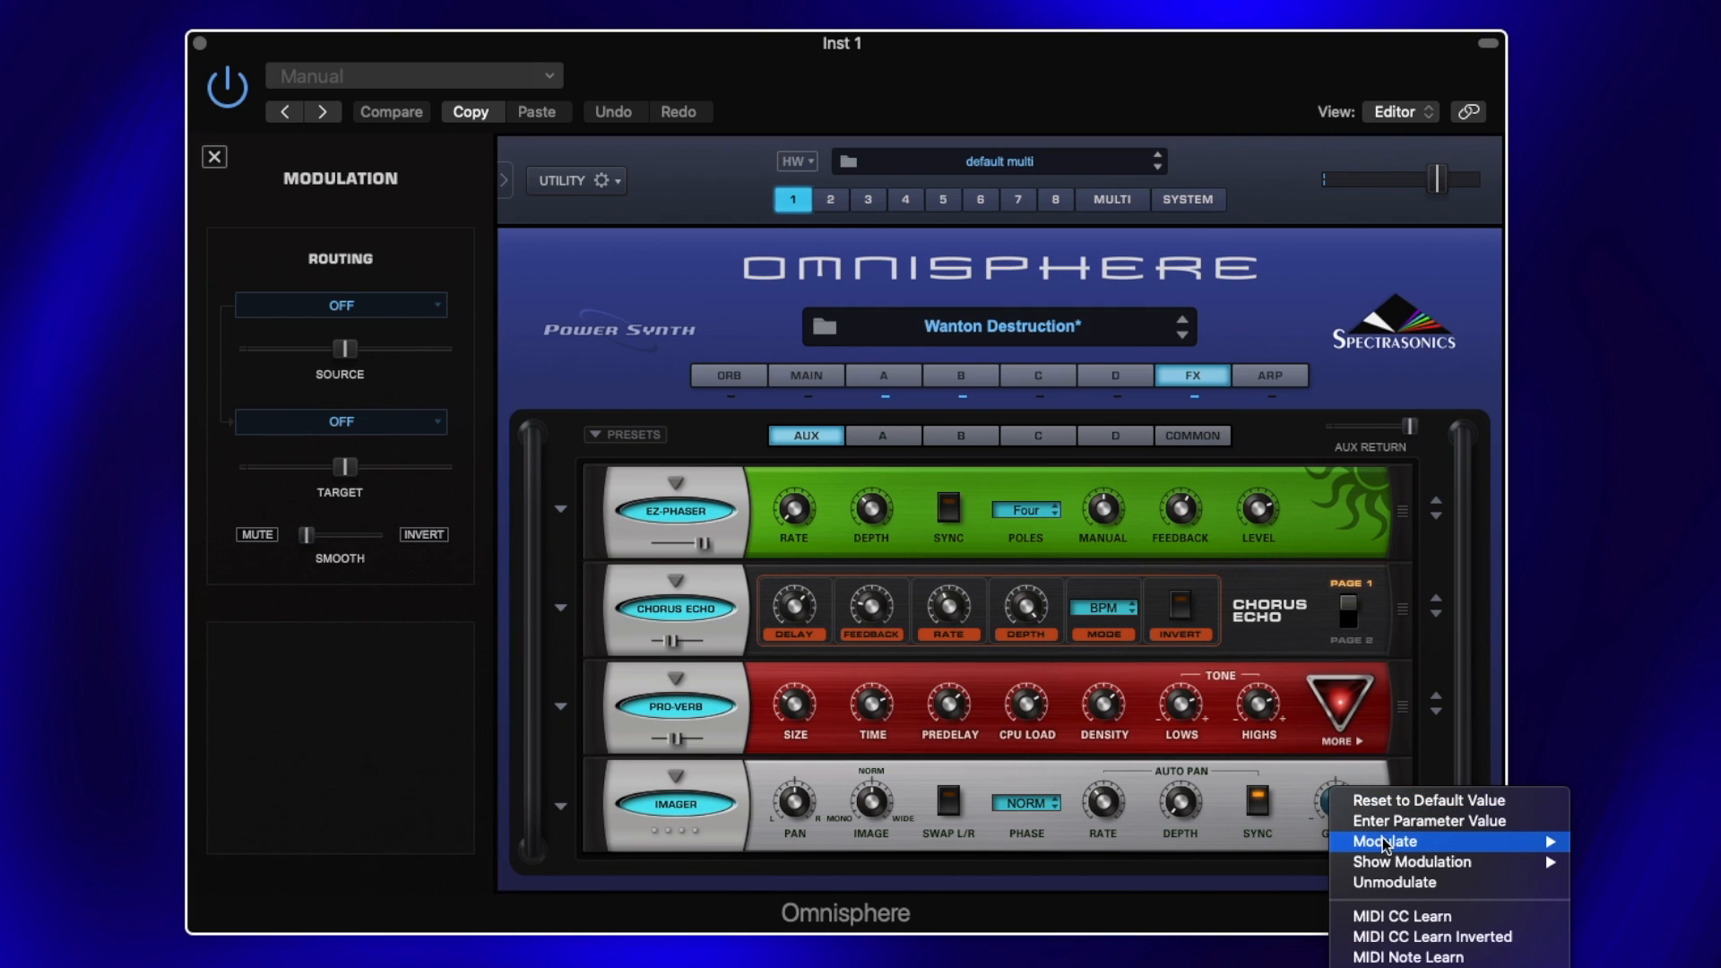
mouse_move(1548, 862)
left_click(1605, 862)
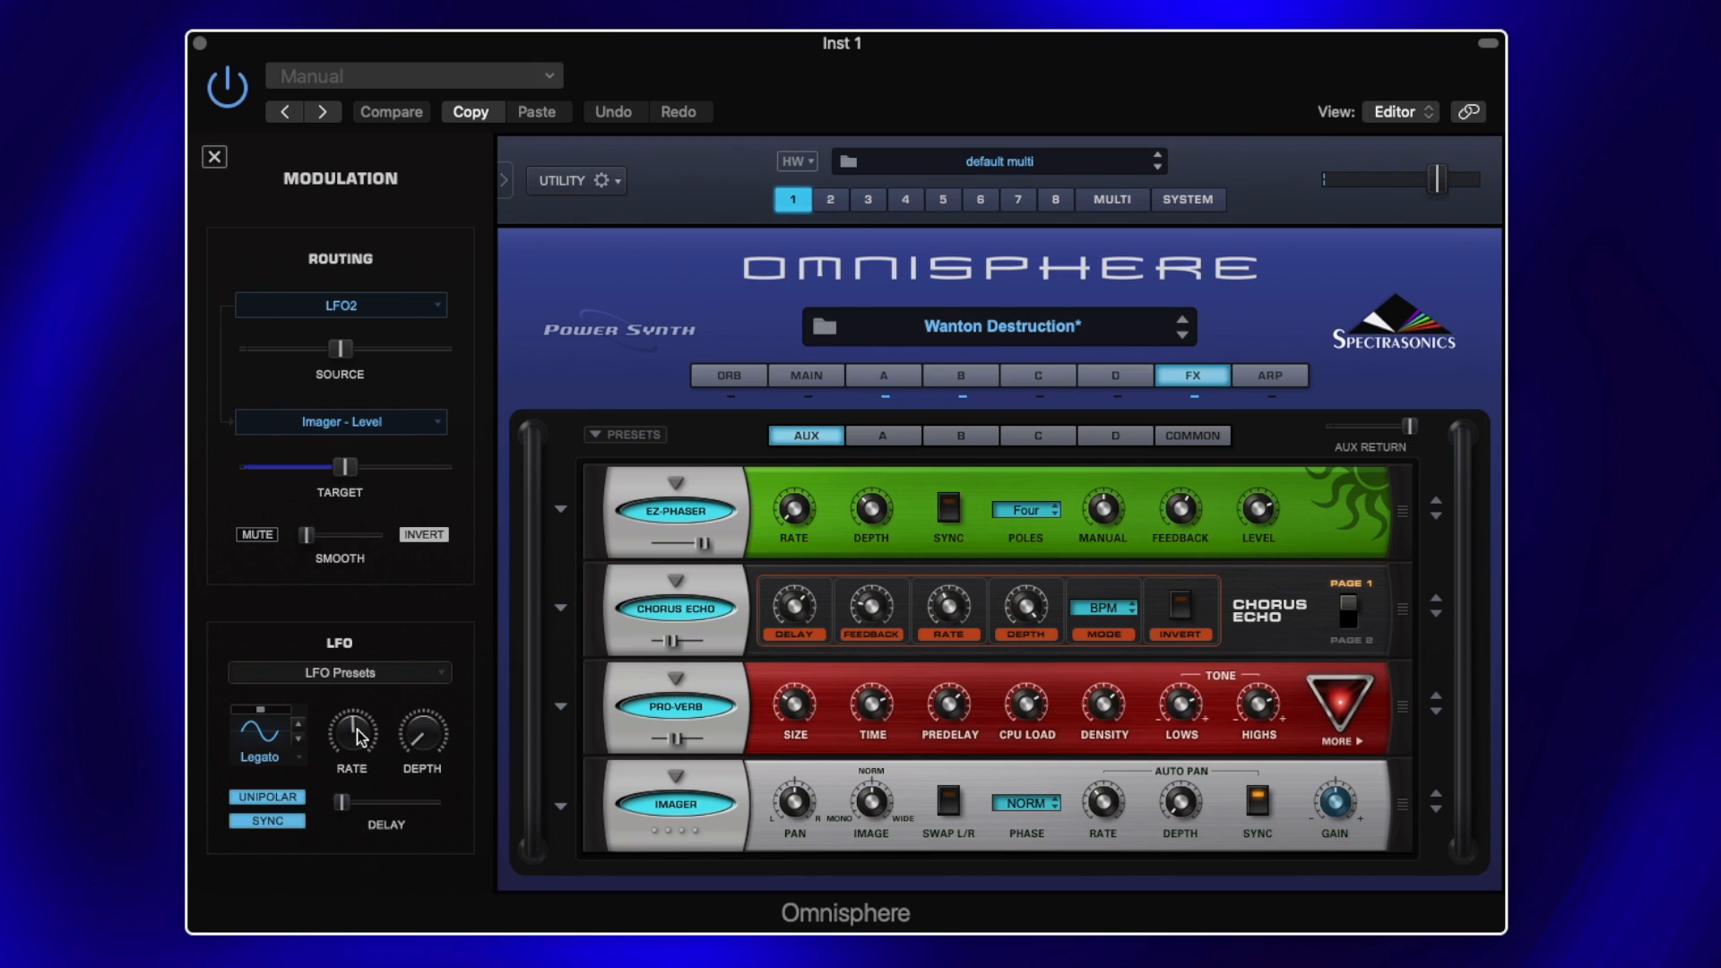
mouse_move(357, 730)
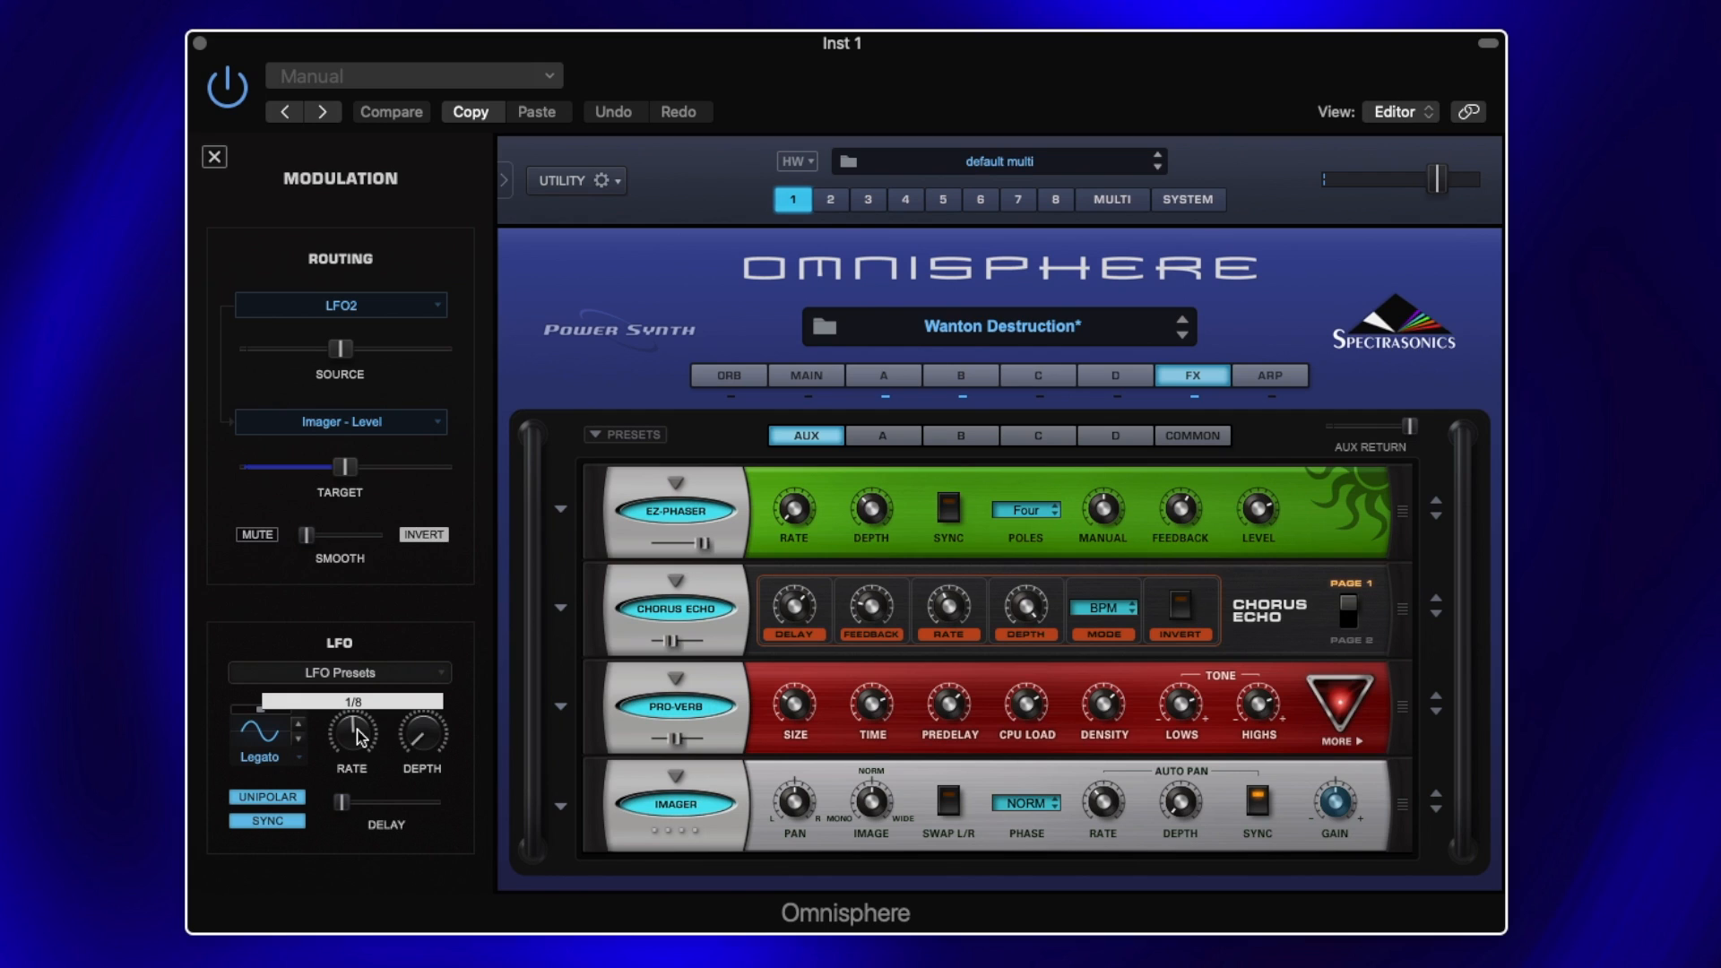
mouse_move(427, 729)
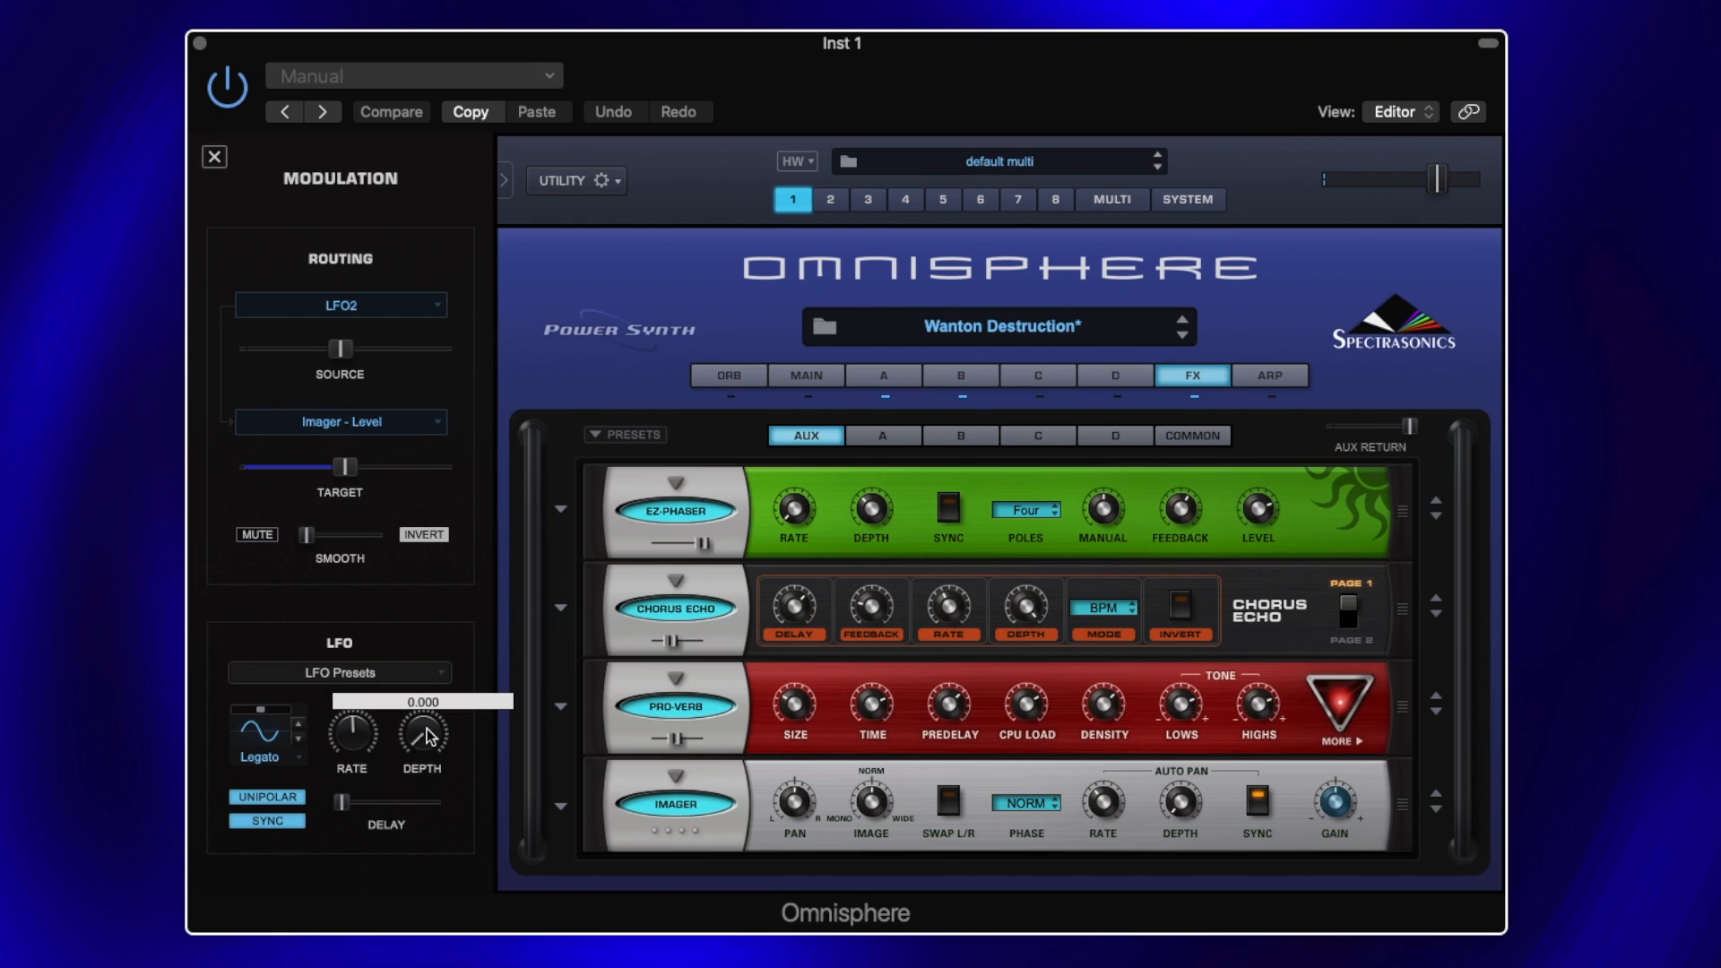